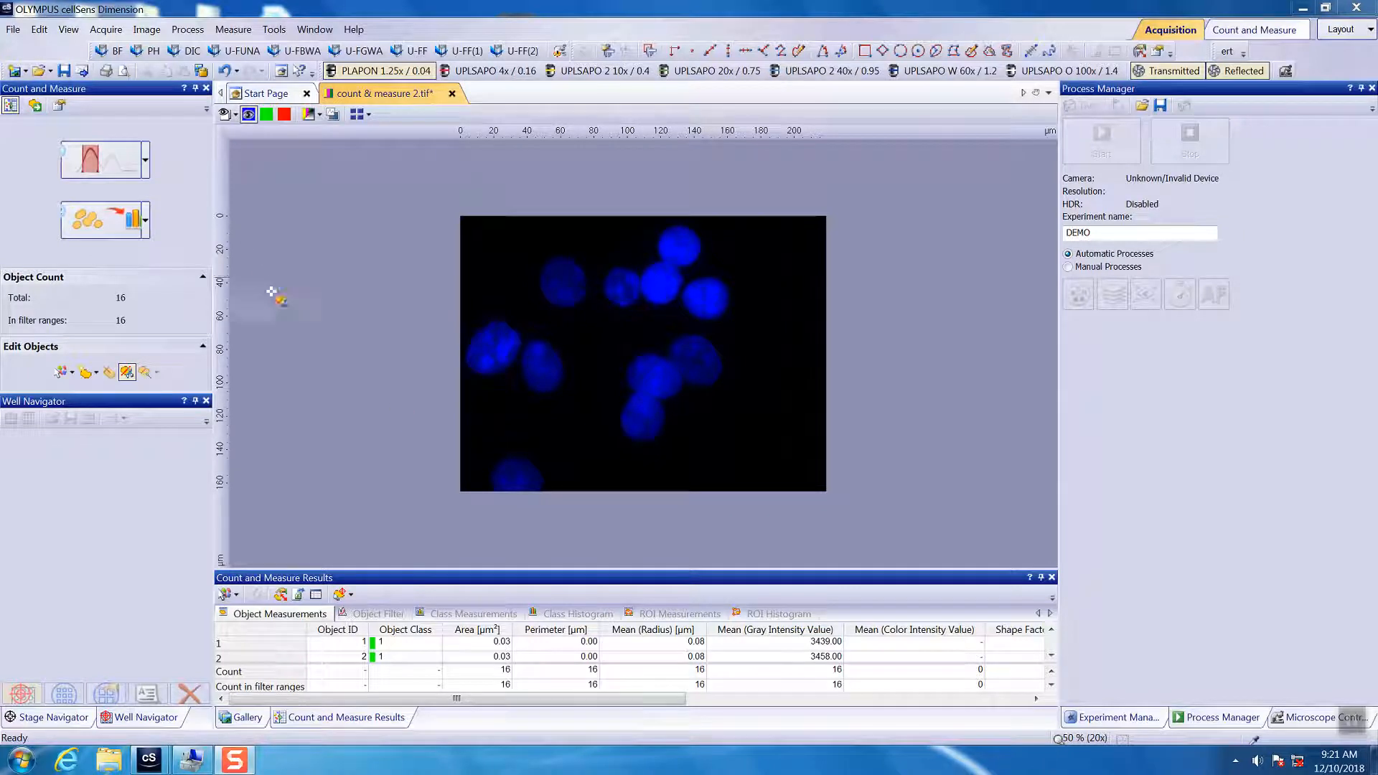
# - Open manual thresholding and adjust the phase 1 range for channel U-FUNA to about 3897–15202 in the histogram
pyautogui.click(146, 160)
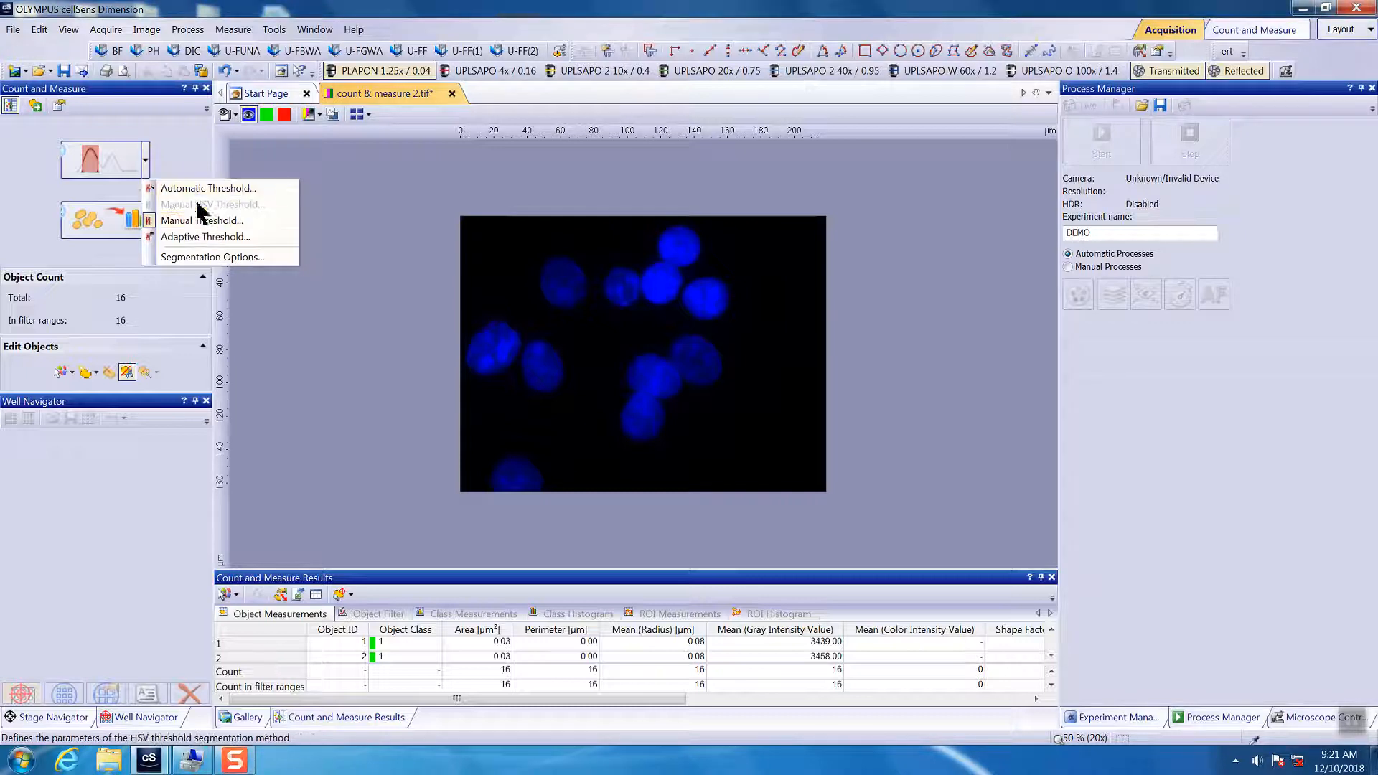
pyautogui.click(204, 222)
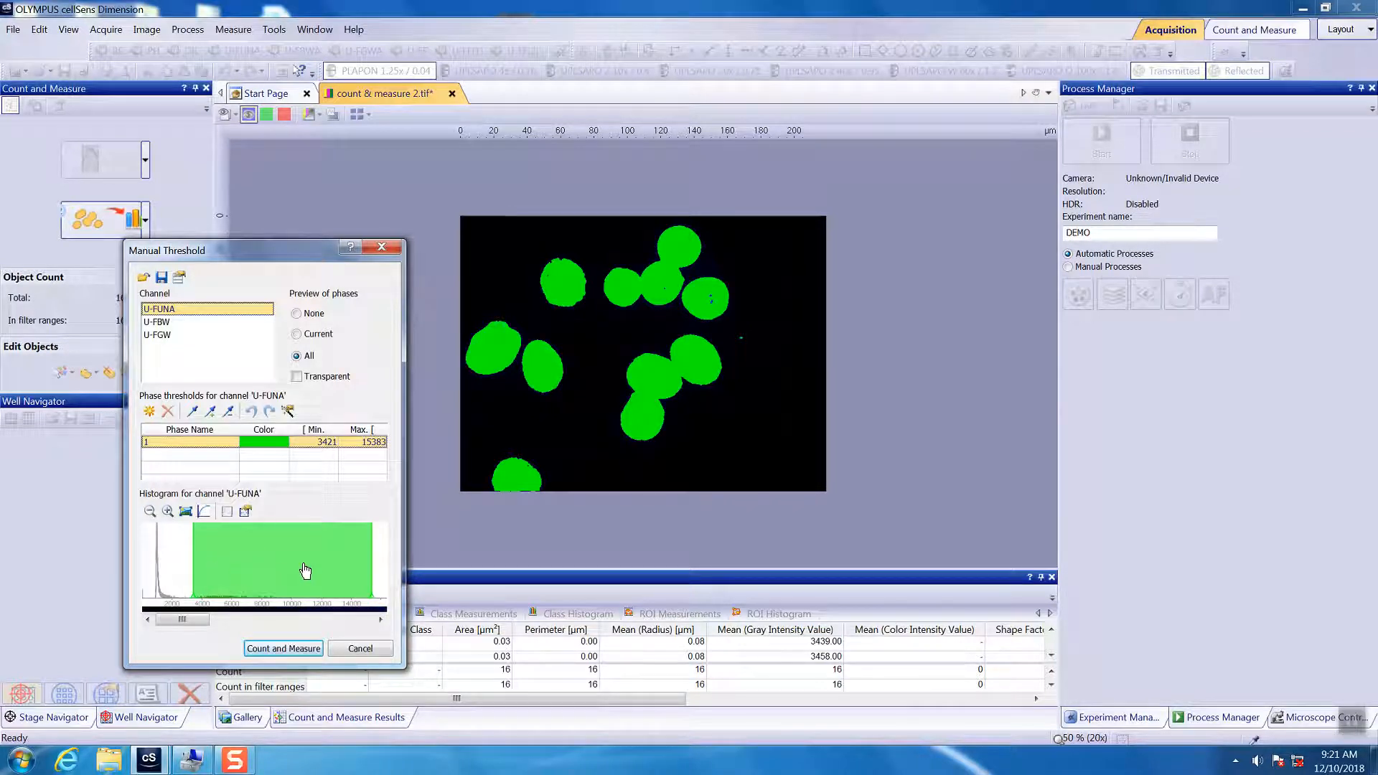
pyautogui.moveTo(190, 562)
pyautogui.mouseDown()
pyautogui.moveTo(242, 570)
pyautogui.moveTo(190, 563)
pyautogui.mouseUp()
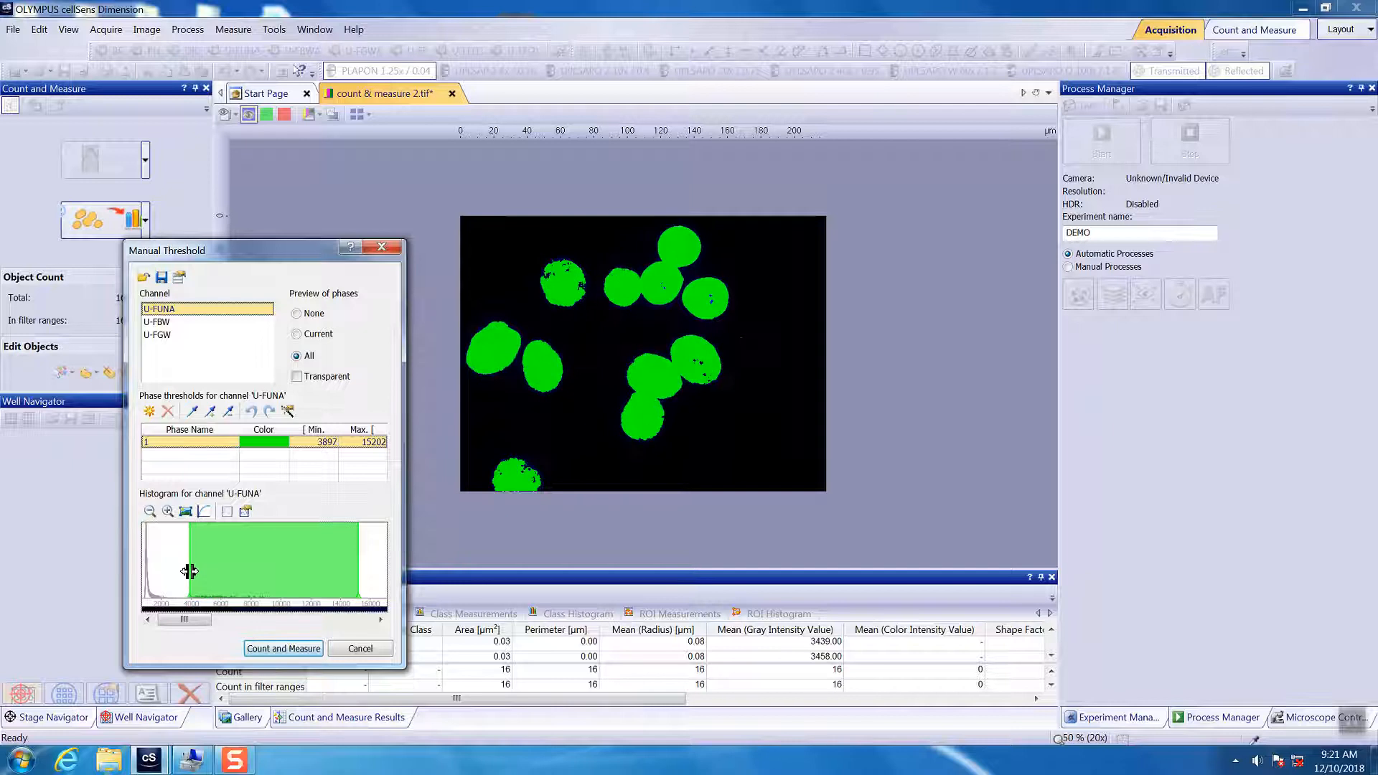
# - Redefine the phase 1 threshold by sampling pixels in the two nuclei near the image's left edge, reaching a range of 5153–11696
pyautogui.click(193, 415)
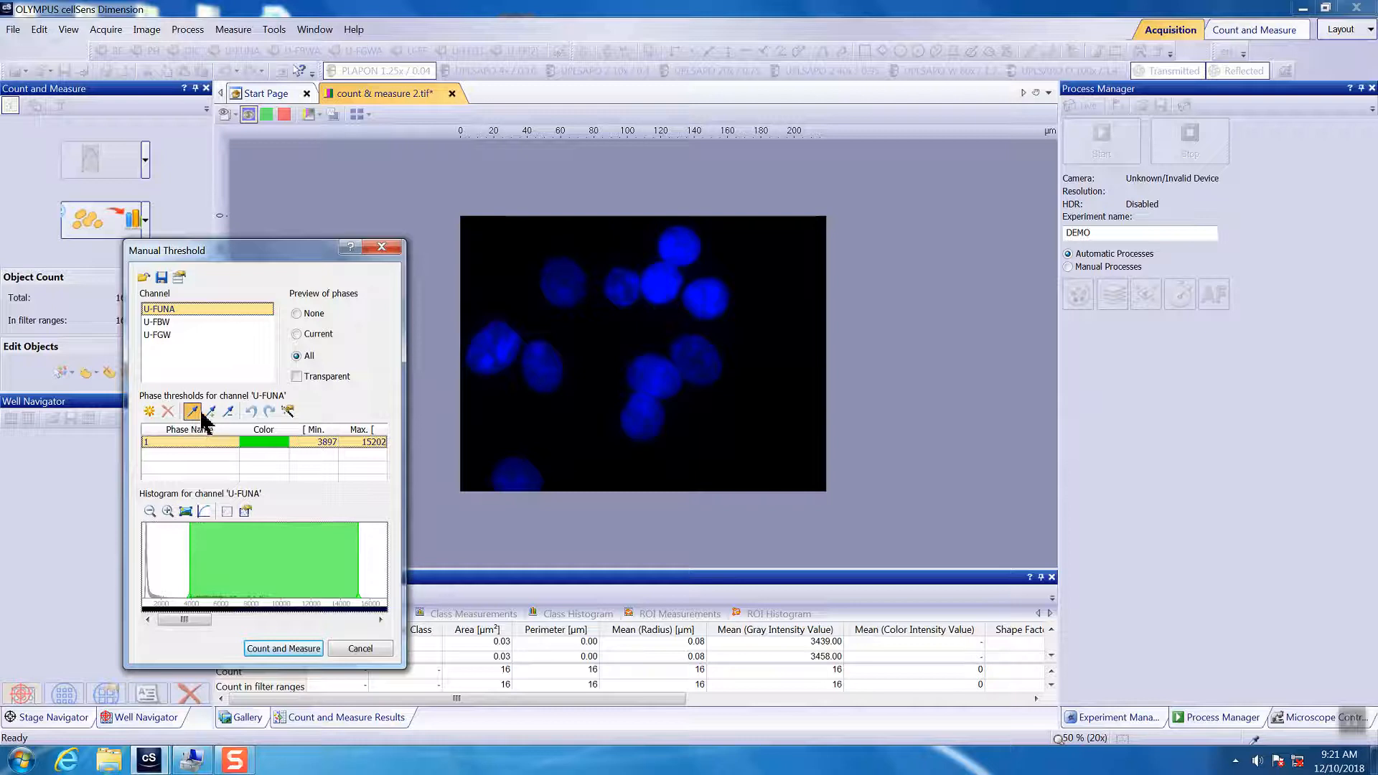
pyautogui.click(505, 342)
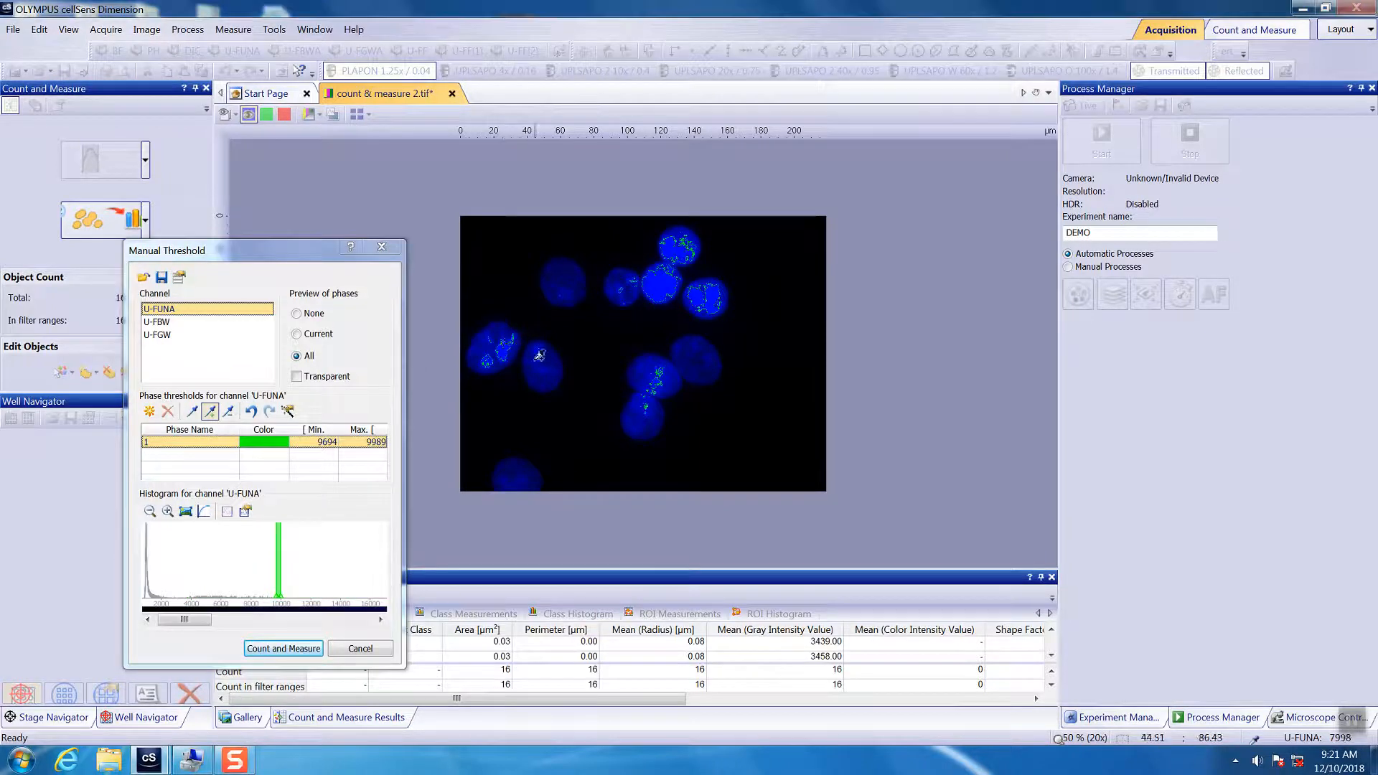
pyautogui.click(538, 353)
pyautogui.click(544, 372)
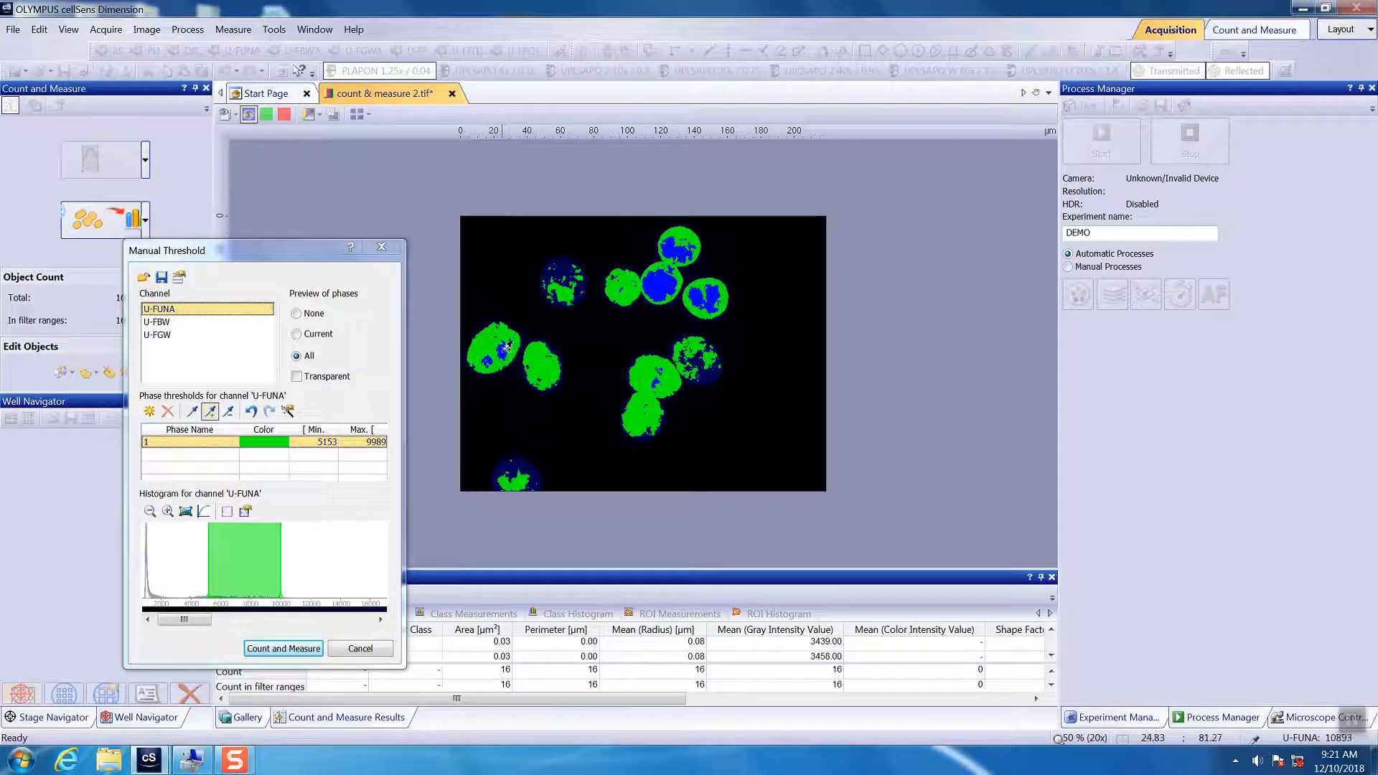
pyautogui.click(510, 348)
pyautogui.click(510, 347)
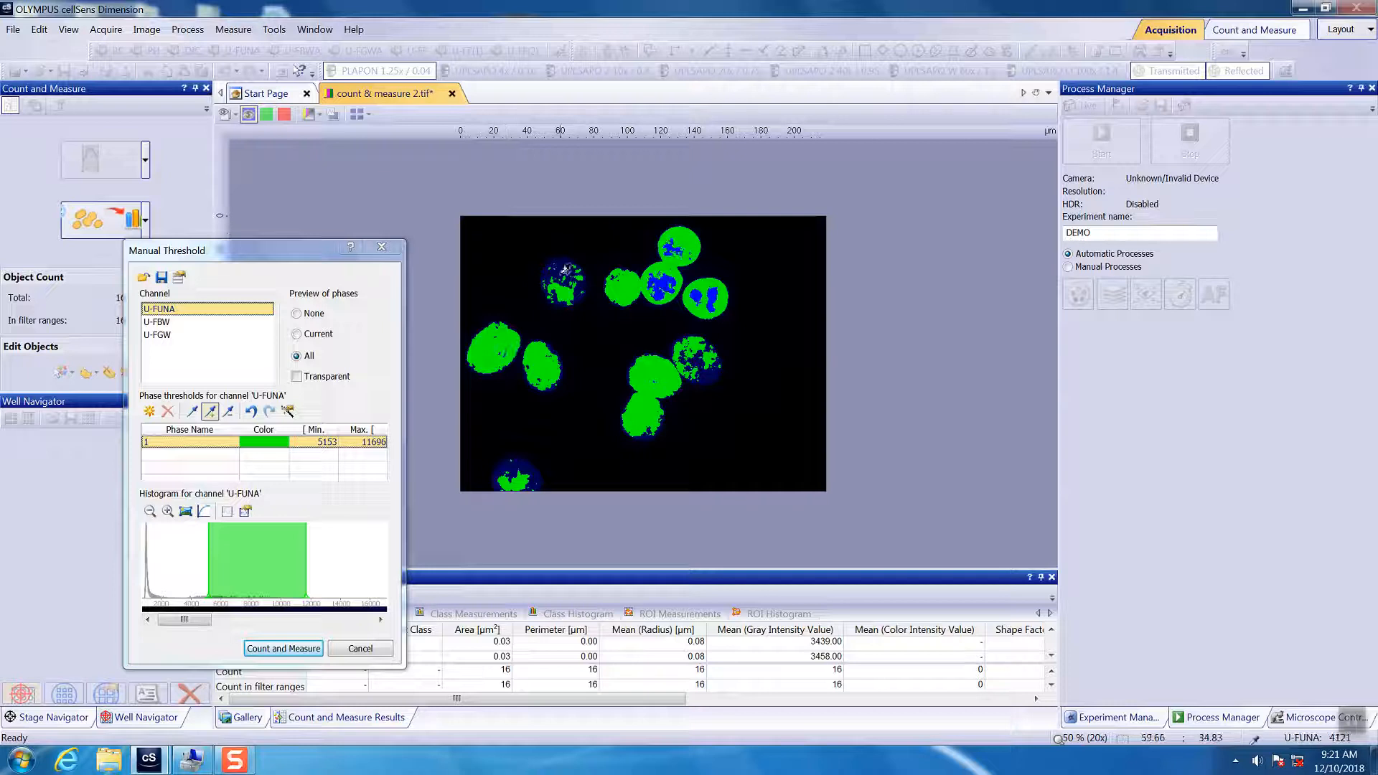
# - Extend the threshold to 3624–15287 by sampling dimmer and brighter nuclei, and run Count and Measure, overwriting the existing objects
pyautogui.click(561, 267)
pyautogui.click(554, 272)
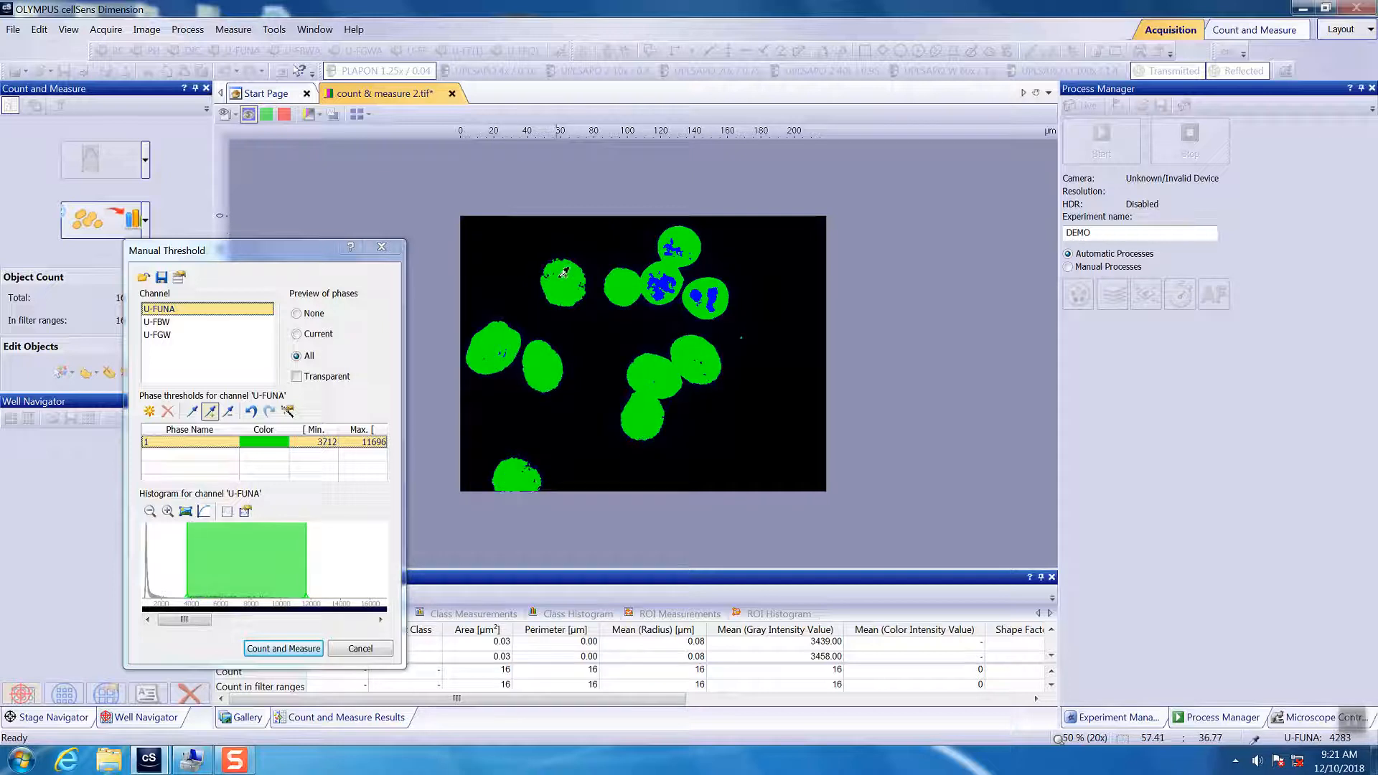
pyautogui.click(663, 283)
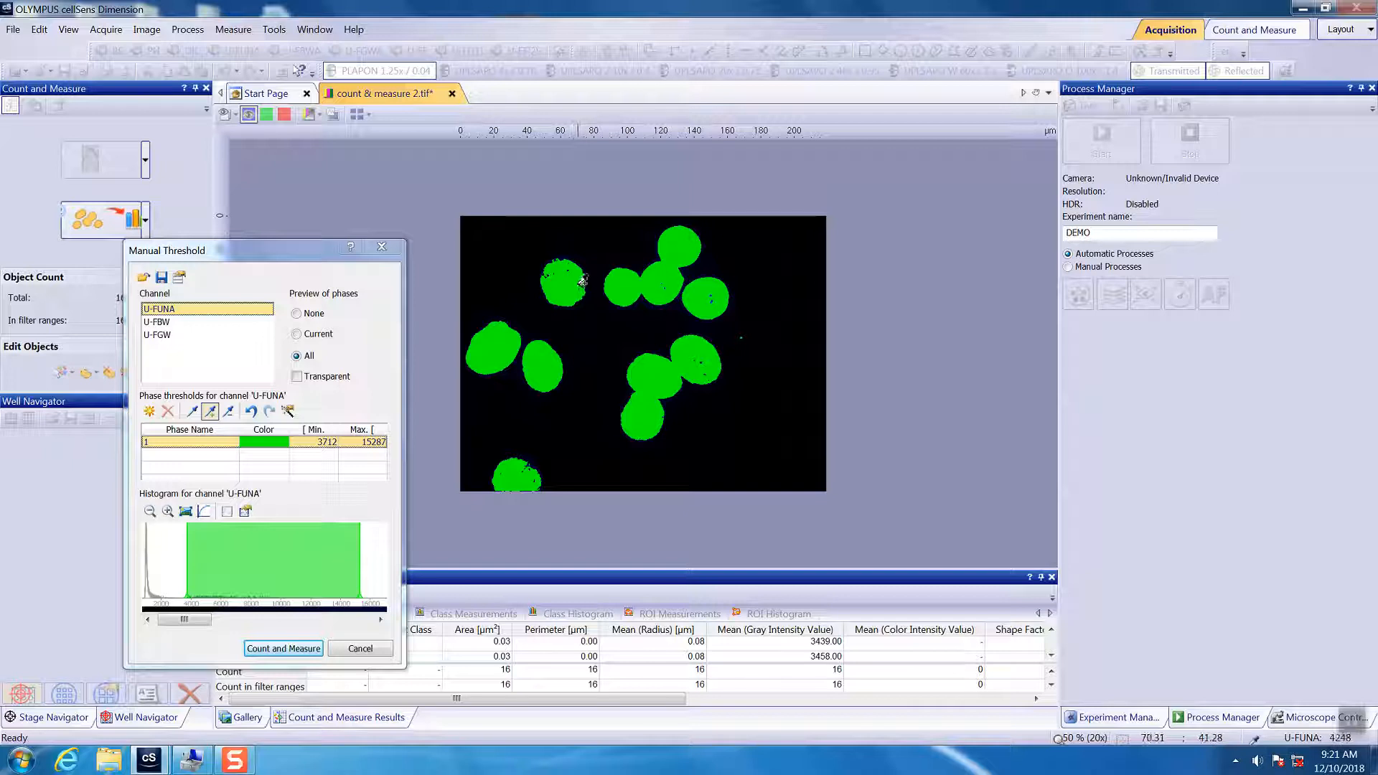
pyautogui.click(584, 279)
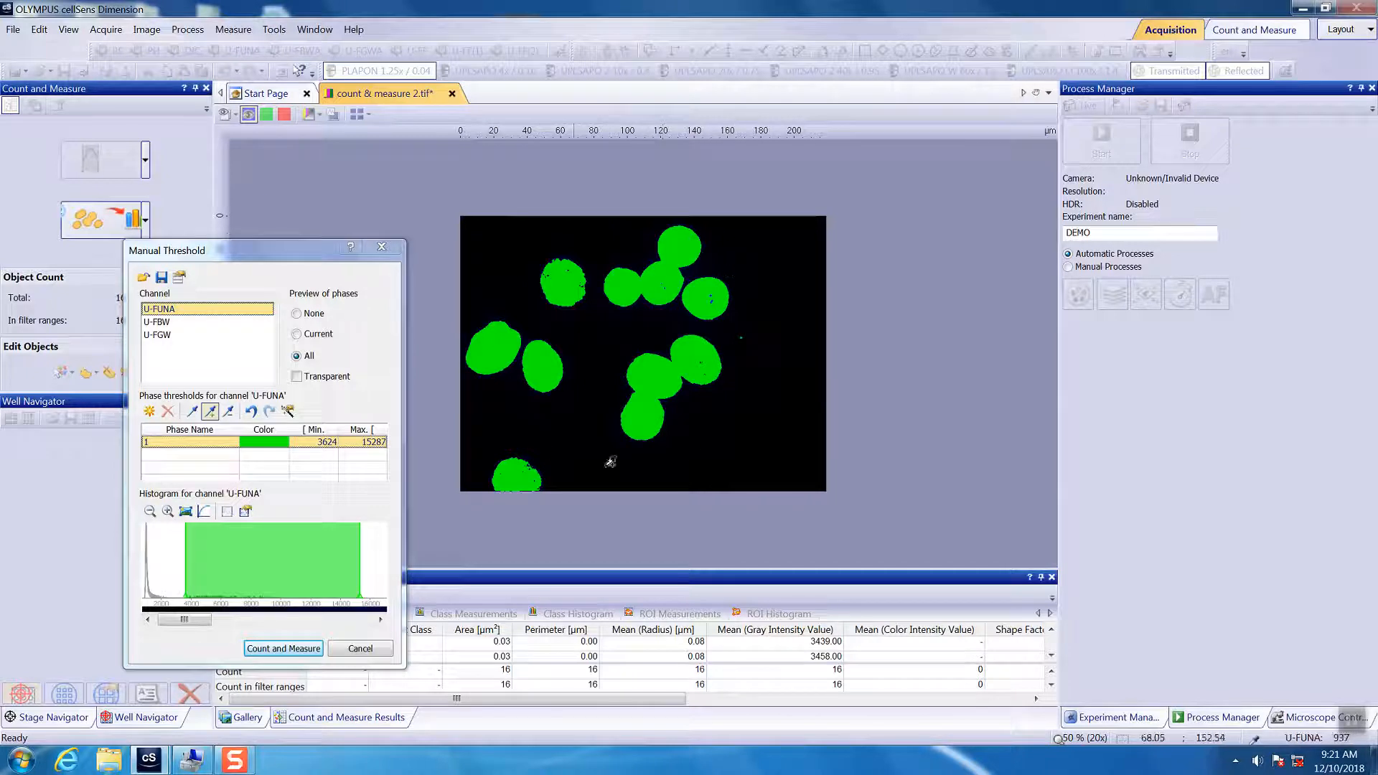
pyautogui.click(284, 648)
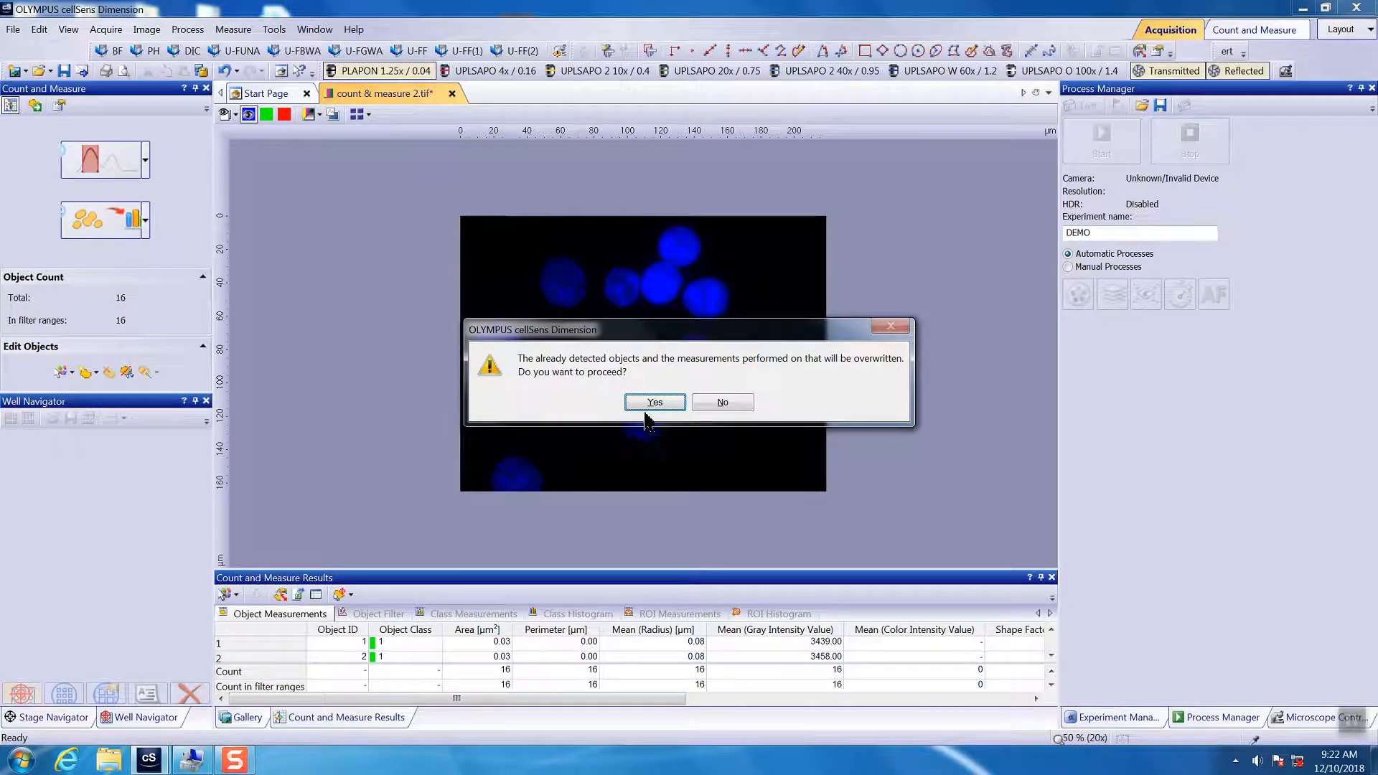
pyautogui.click(632, 404)
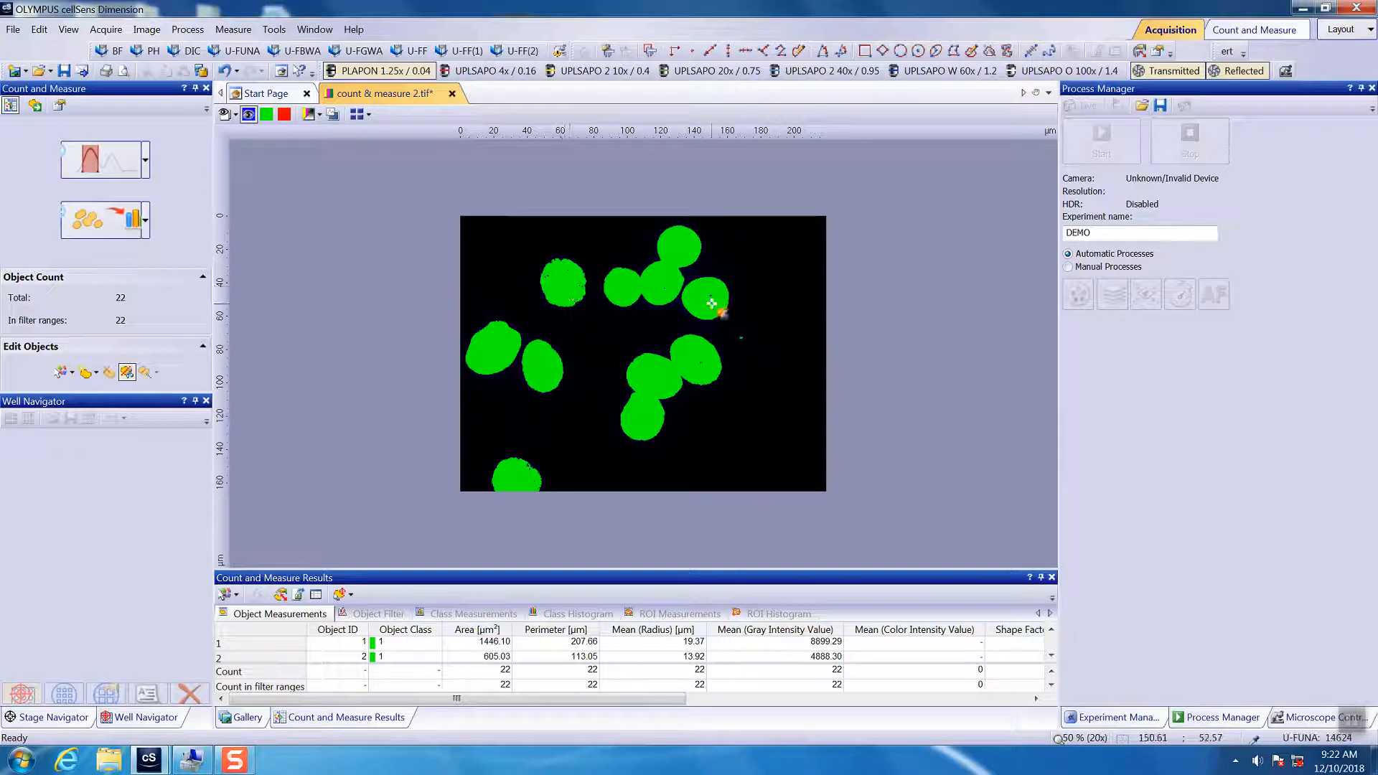
# - Set detection to exclude frame-border objects, require at least 150 pixels and fill holes up to 300 pixels, and recount the objects
pyautogui.click(145, 220)
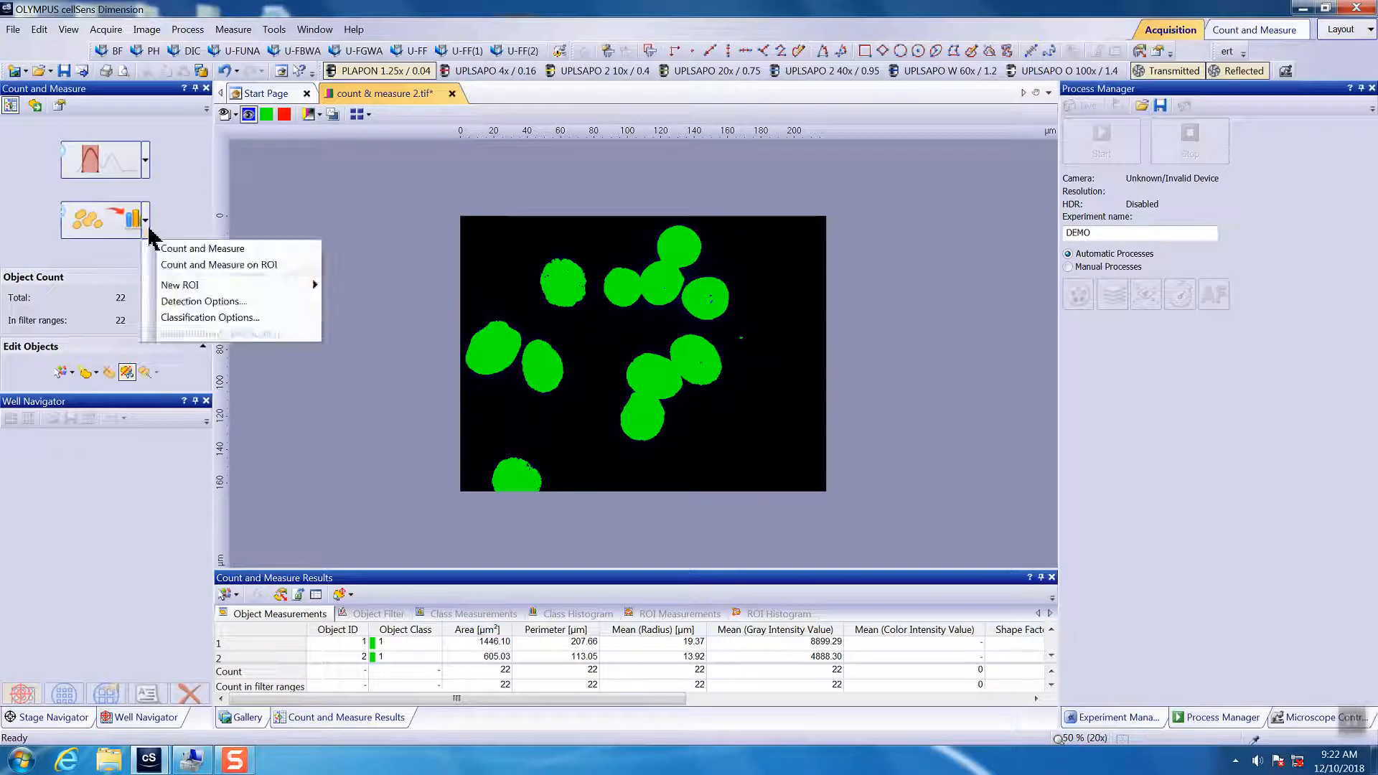
pyautogui.click(201, 302)
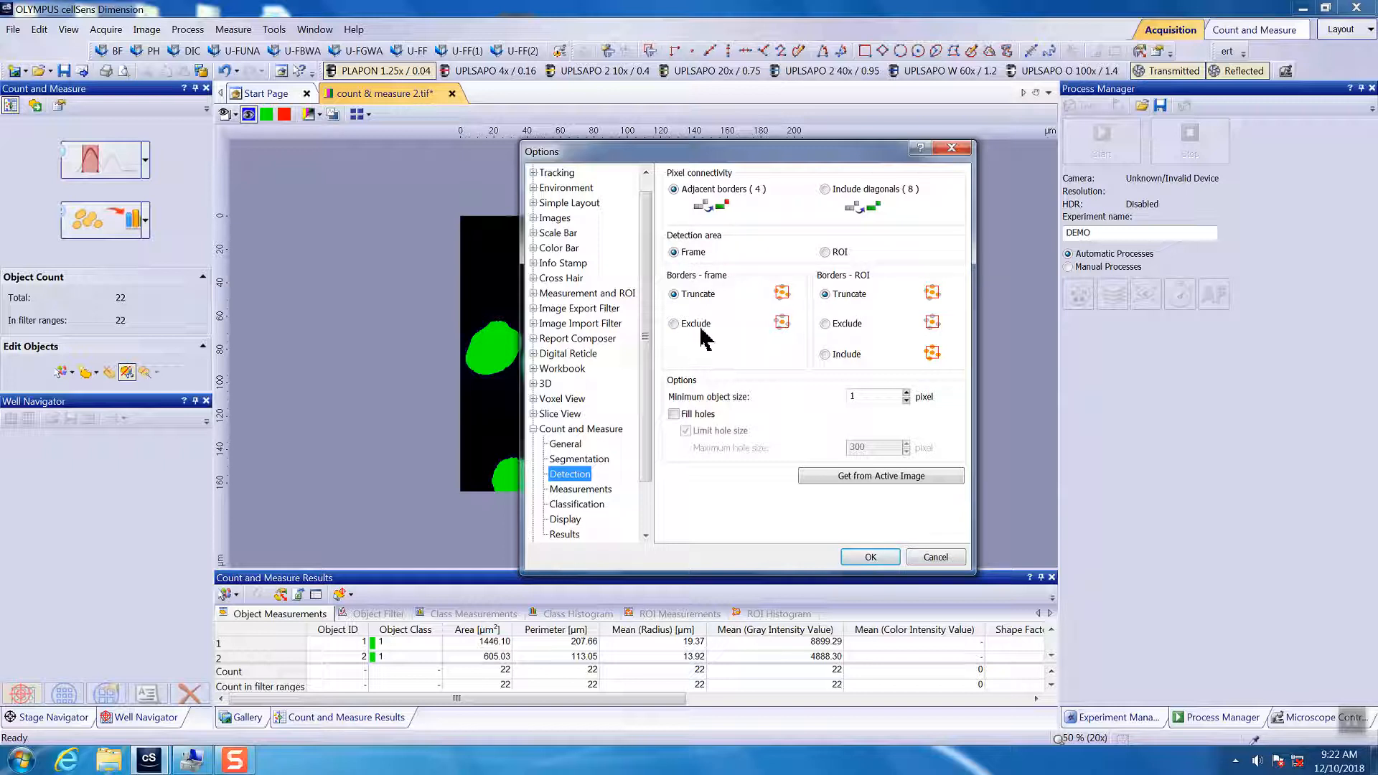
pyautogui.click(676, 327)
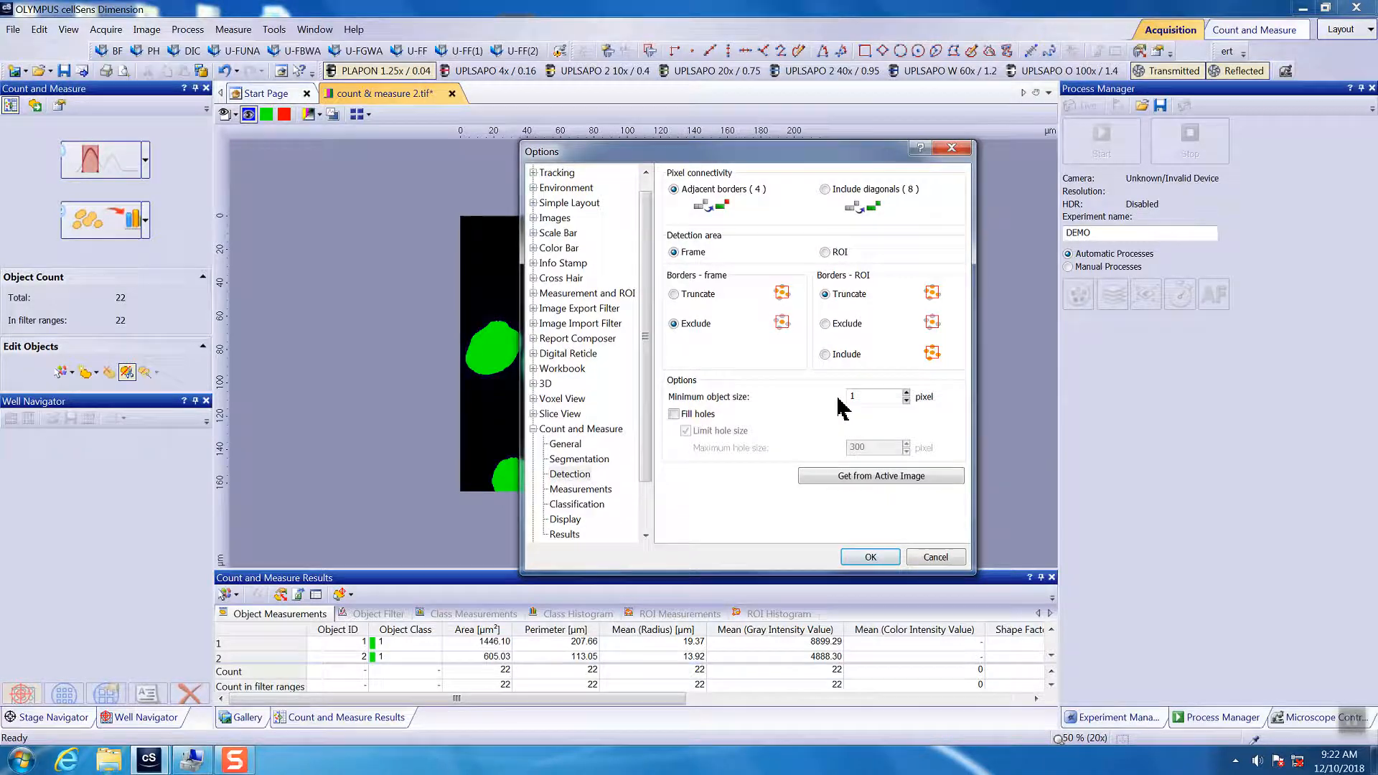
pyautogui.moveTo(837, 165); pyautogui.dragTo(348, 188)
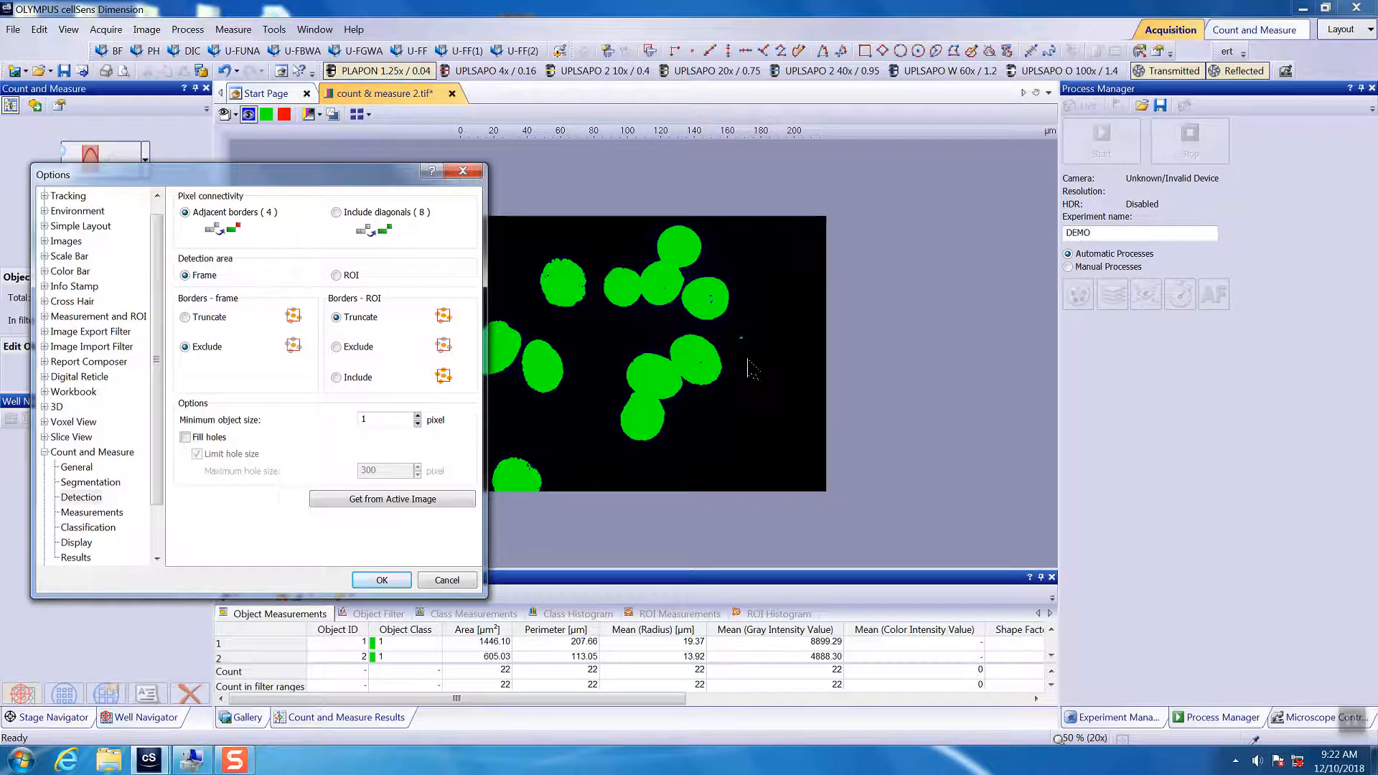
pyautogui.moveTo(384, 425); pyautogui.dragTo(357, 431)
pyautogui.click(186, 438)
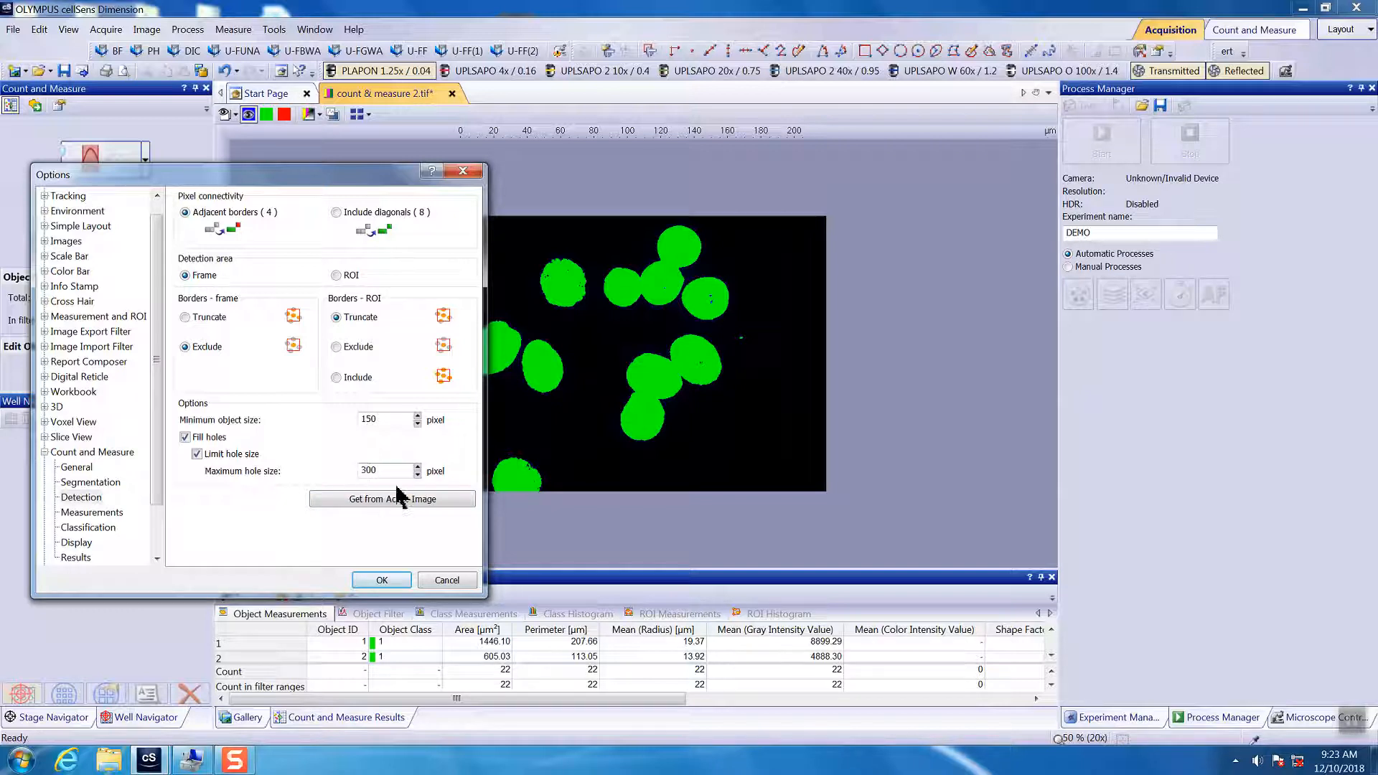
pyautogui.click(381, 580)
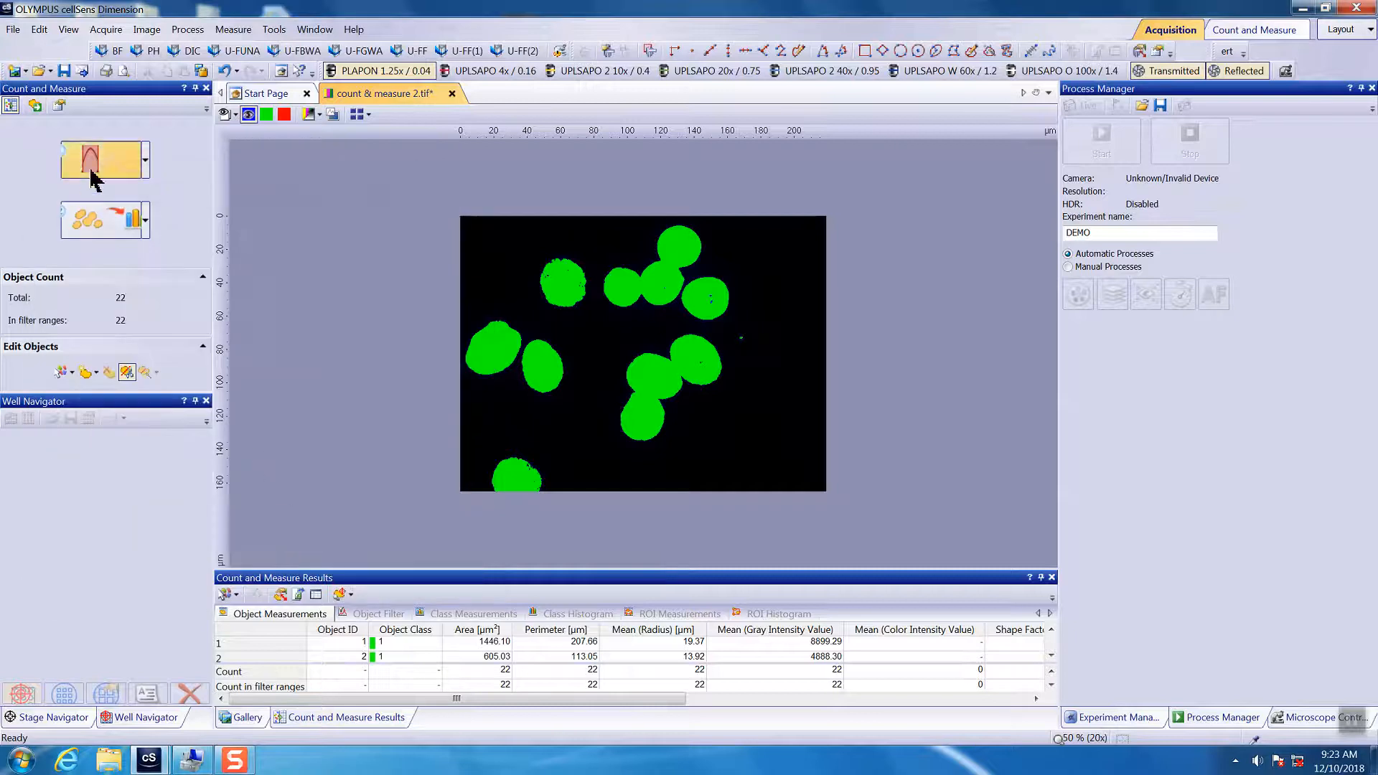
pyautogui.click(114, 225)
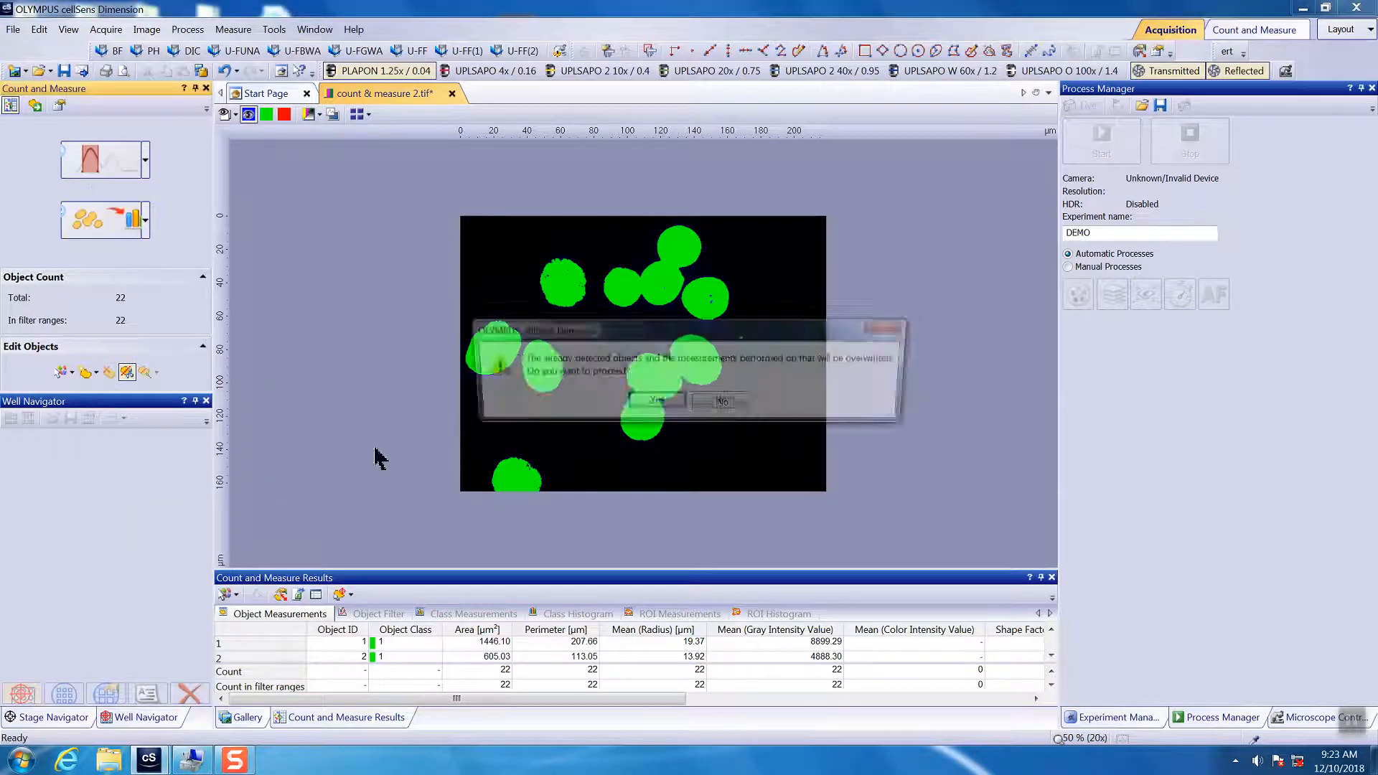
pyautogui.click(655, 403)
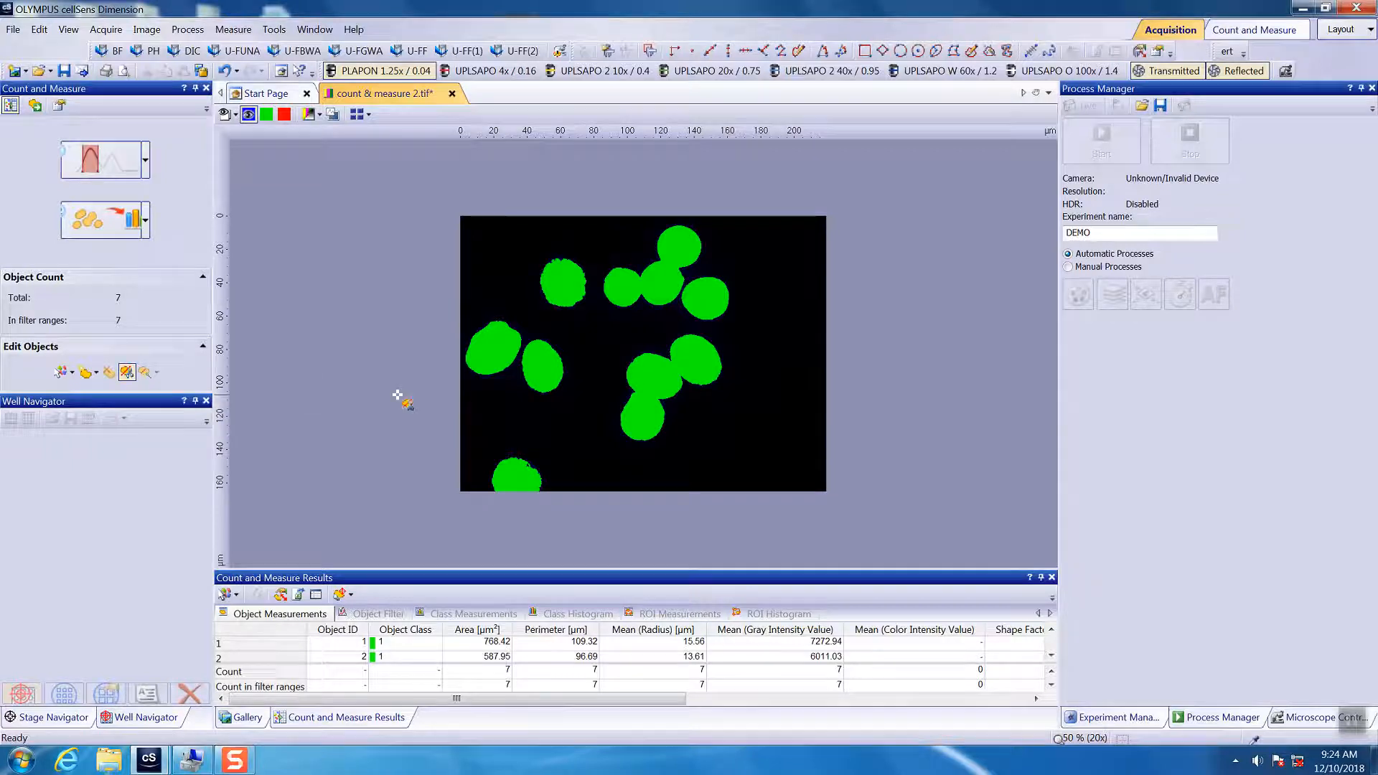
# - Manually split the lowest nucleus of the central cluster from its upper neighbour with a cut line and inspect the separation
pyautogui.click(126, 377)
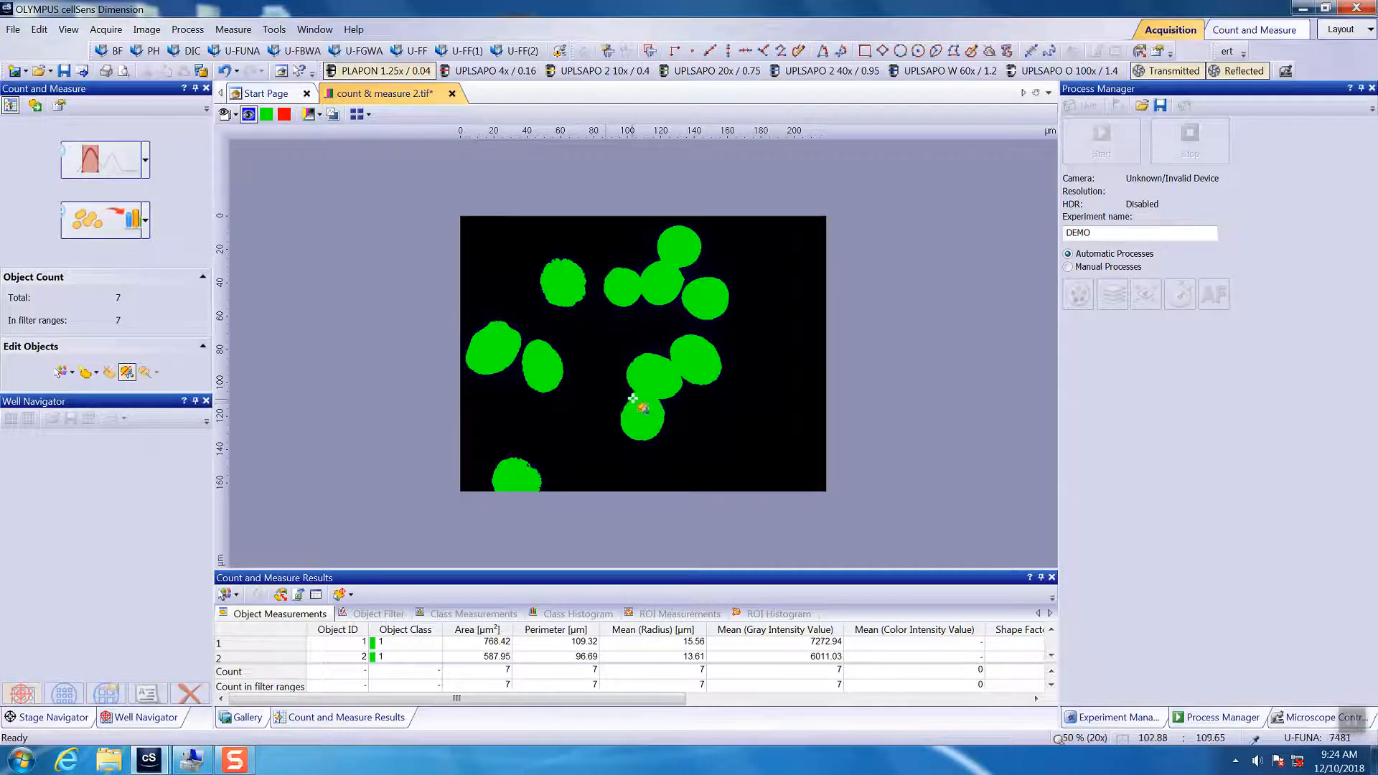
pyautogui.moveTo(633, 393); pyautogui.dragTo(659, 402)
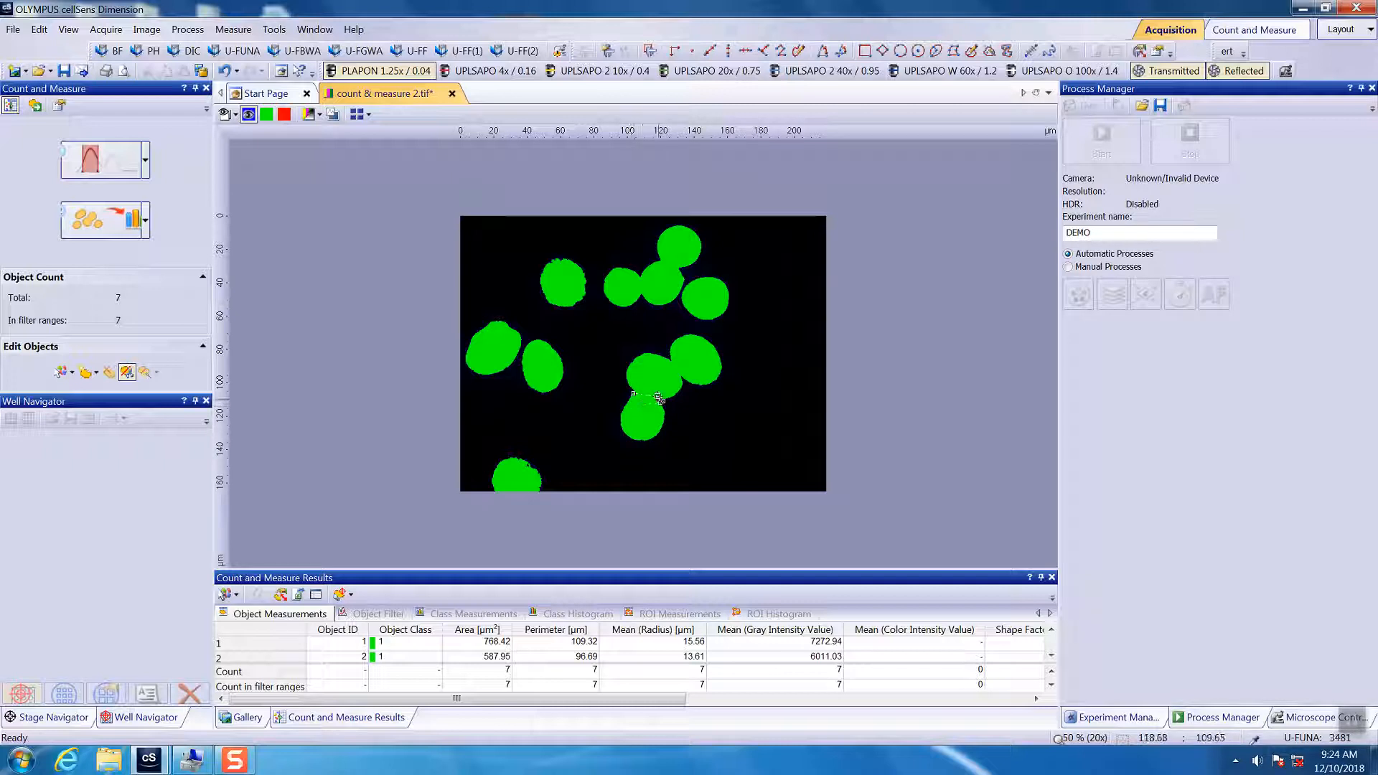
pyautogui.rightClick(658, 398)
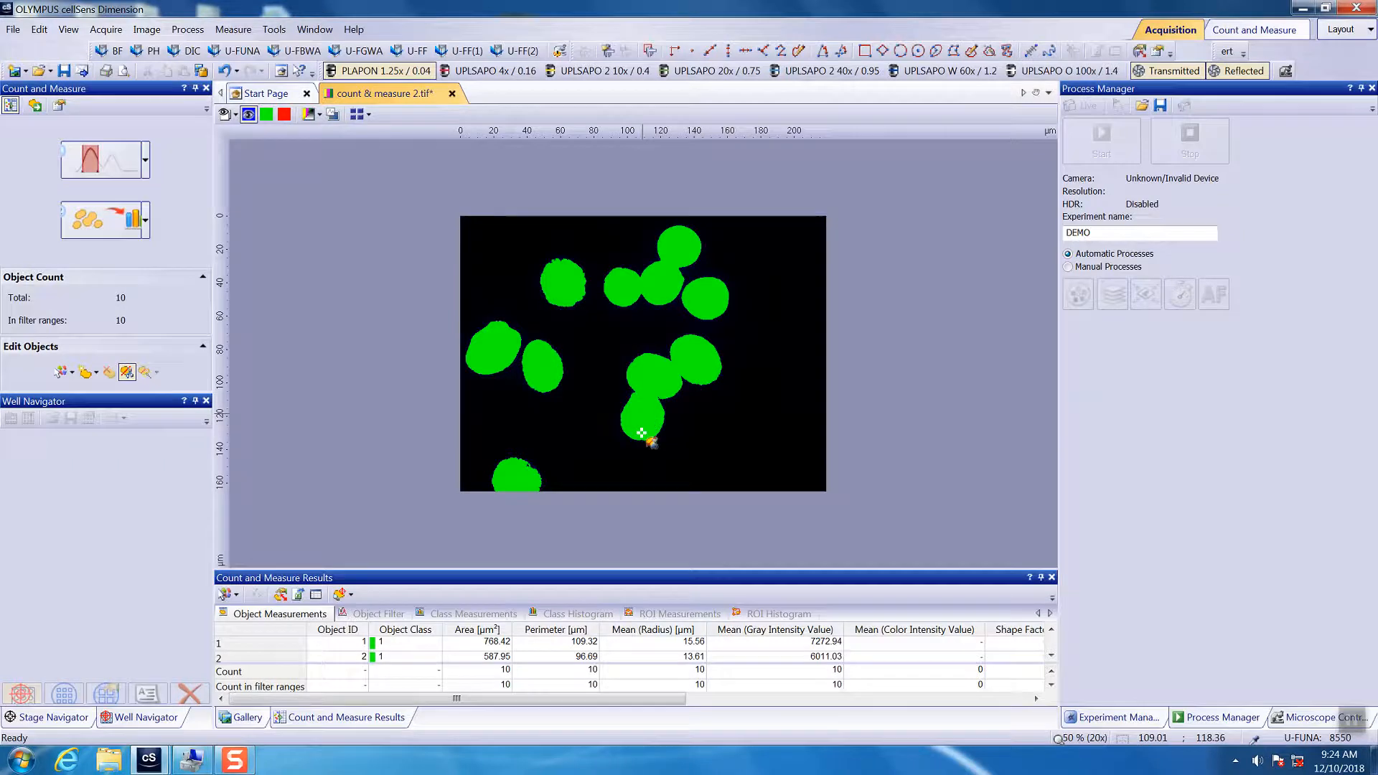
pyautogui.scroll(6, 642, 414)
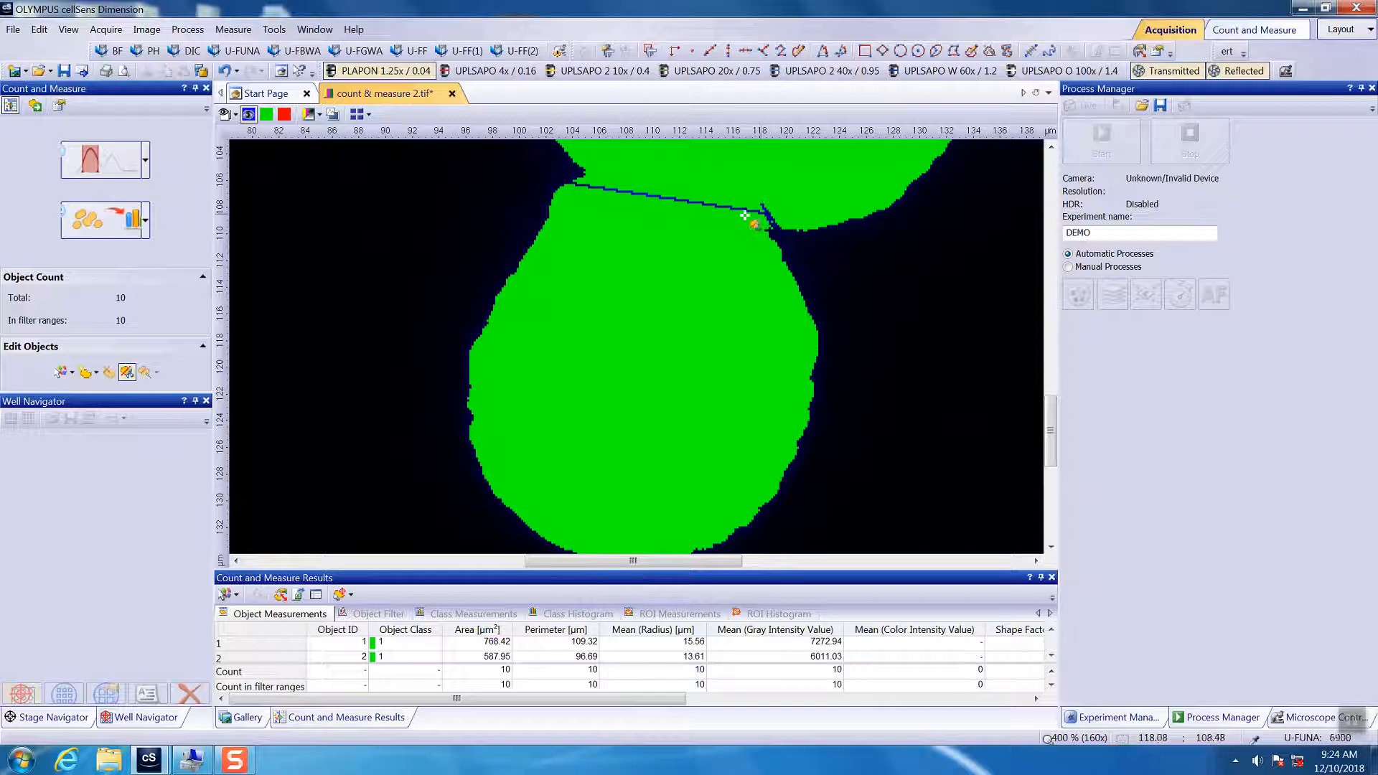
pyautogui.scroll(-2, 652, 355)
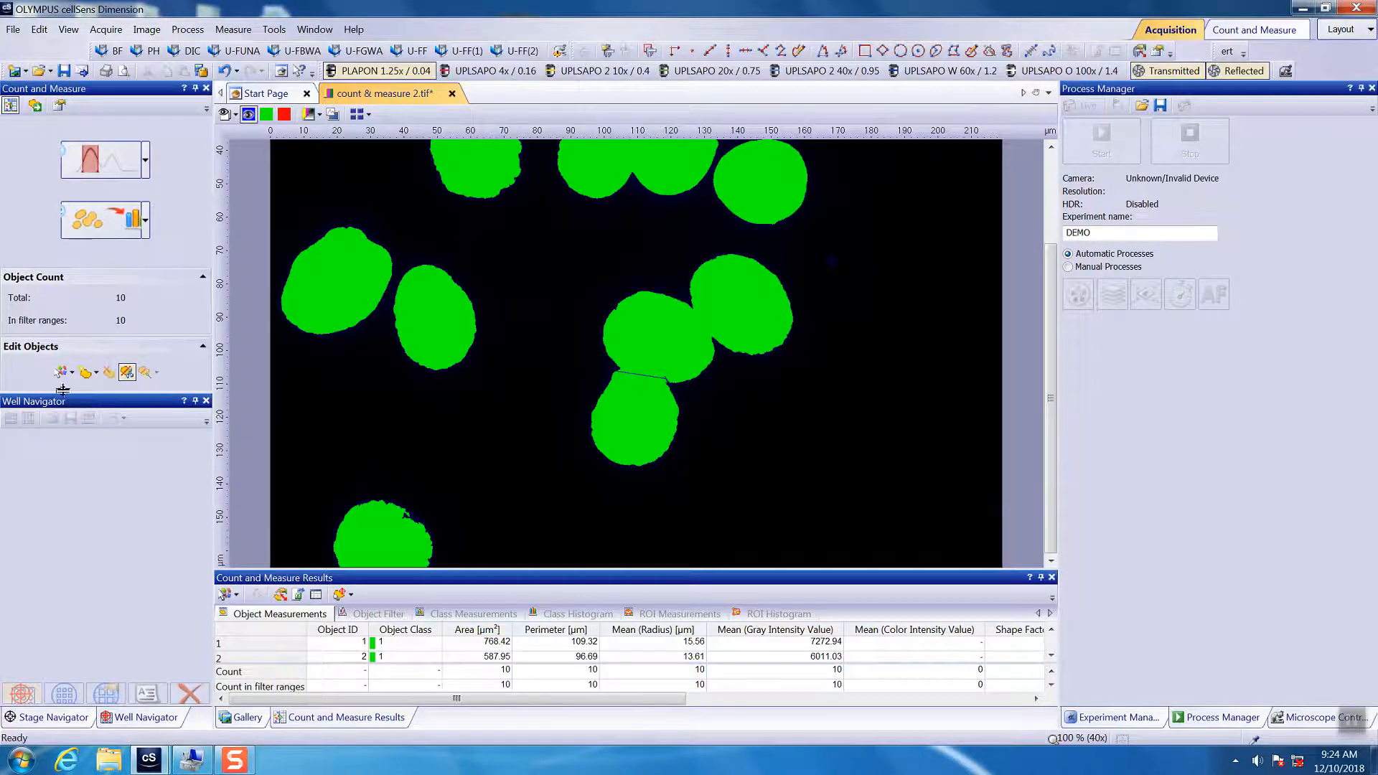
pyautogui.scroll(-1, 615, 446)
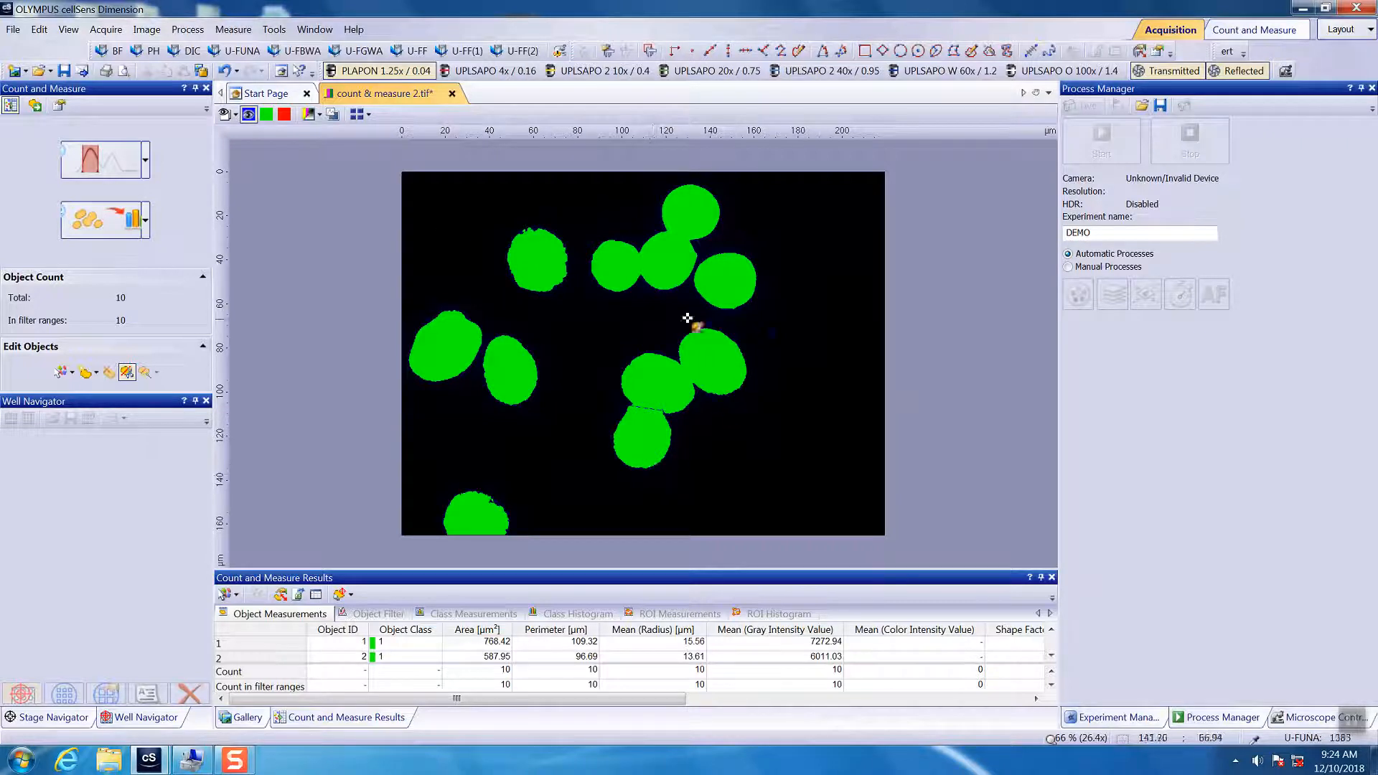
# - Select all detected objects, auto split the touching nuclei and inspect the resulting separation lines
pyautogui.click(91, 373)
pyautogui.click(72, 372)
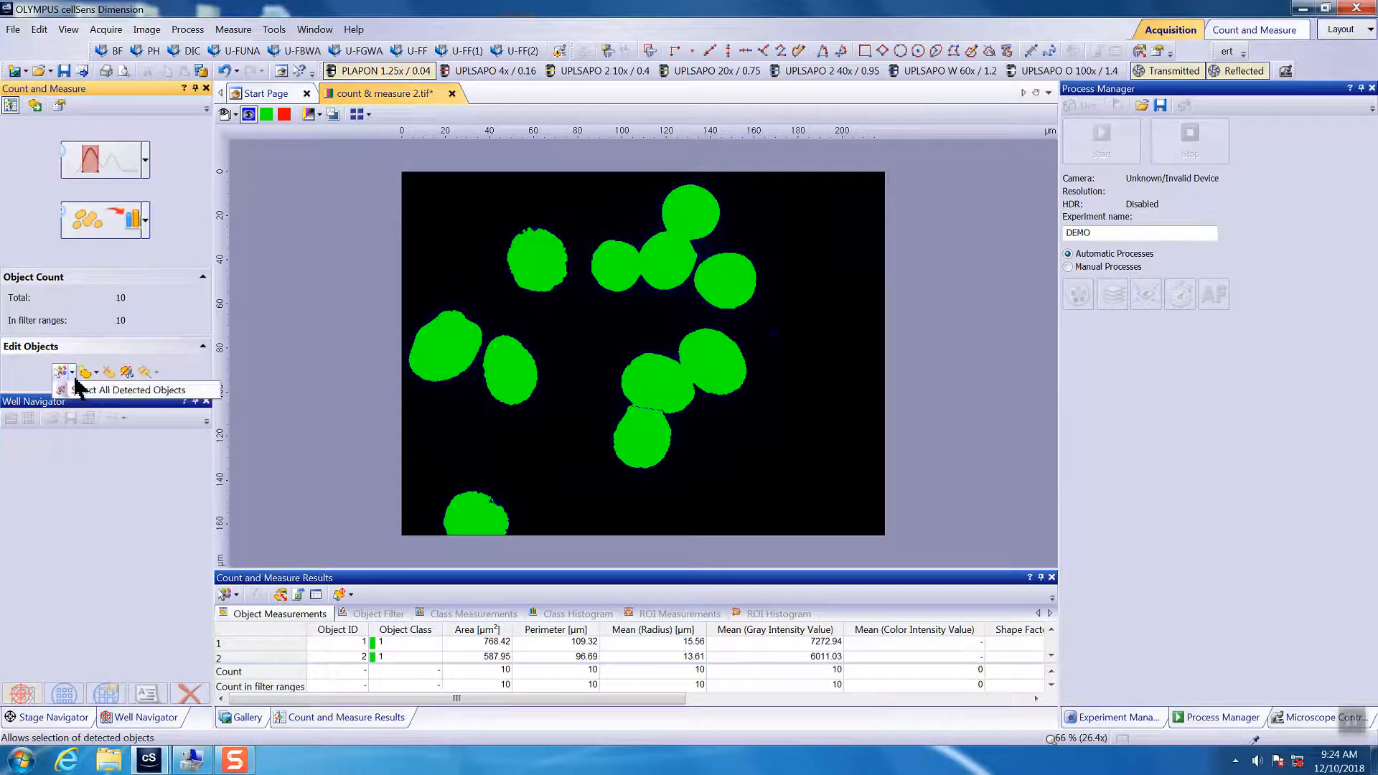
pyautogui.click(85, 390)
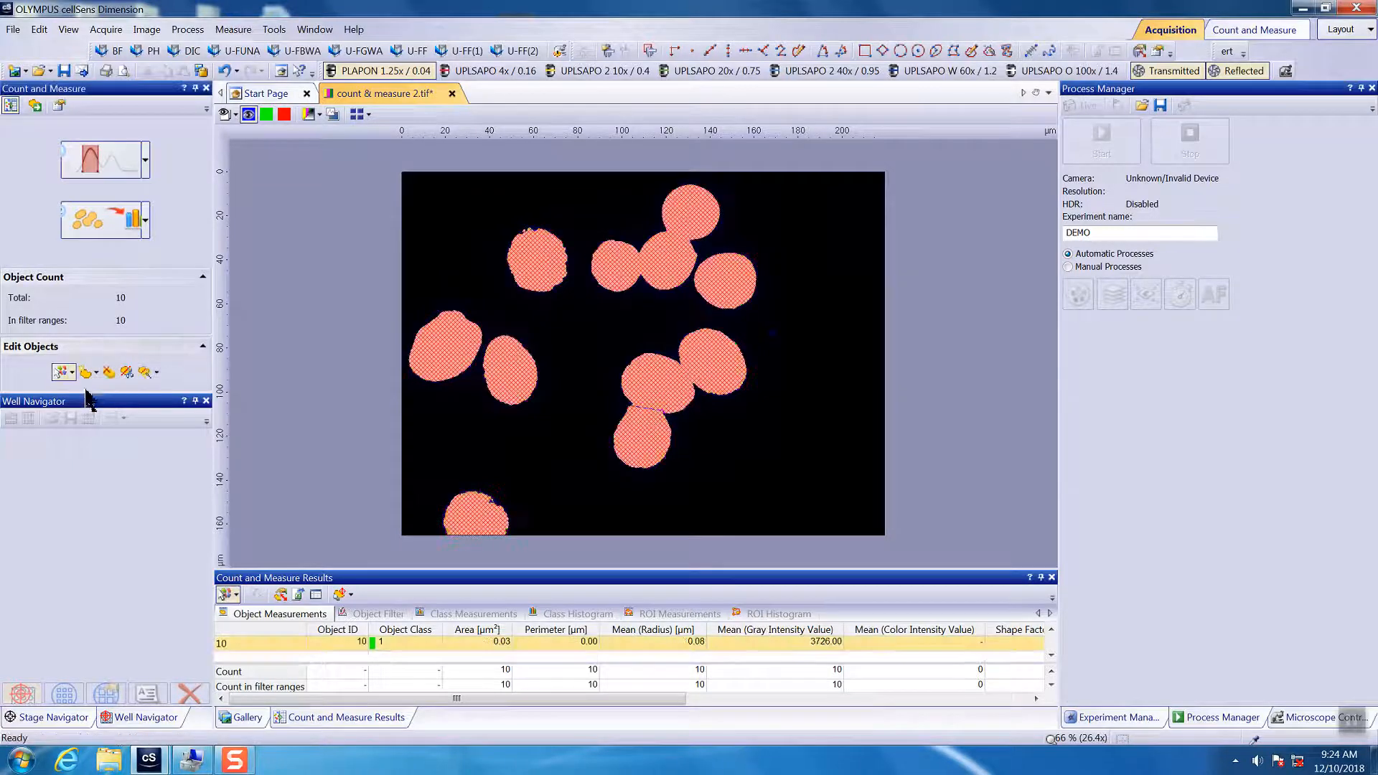
pyautogui.click(146, 372)
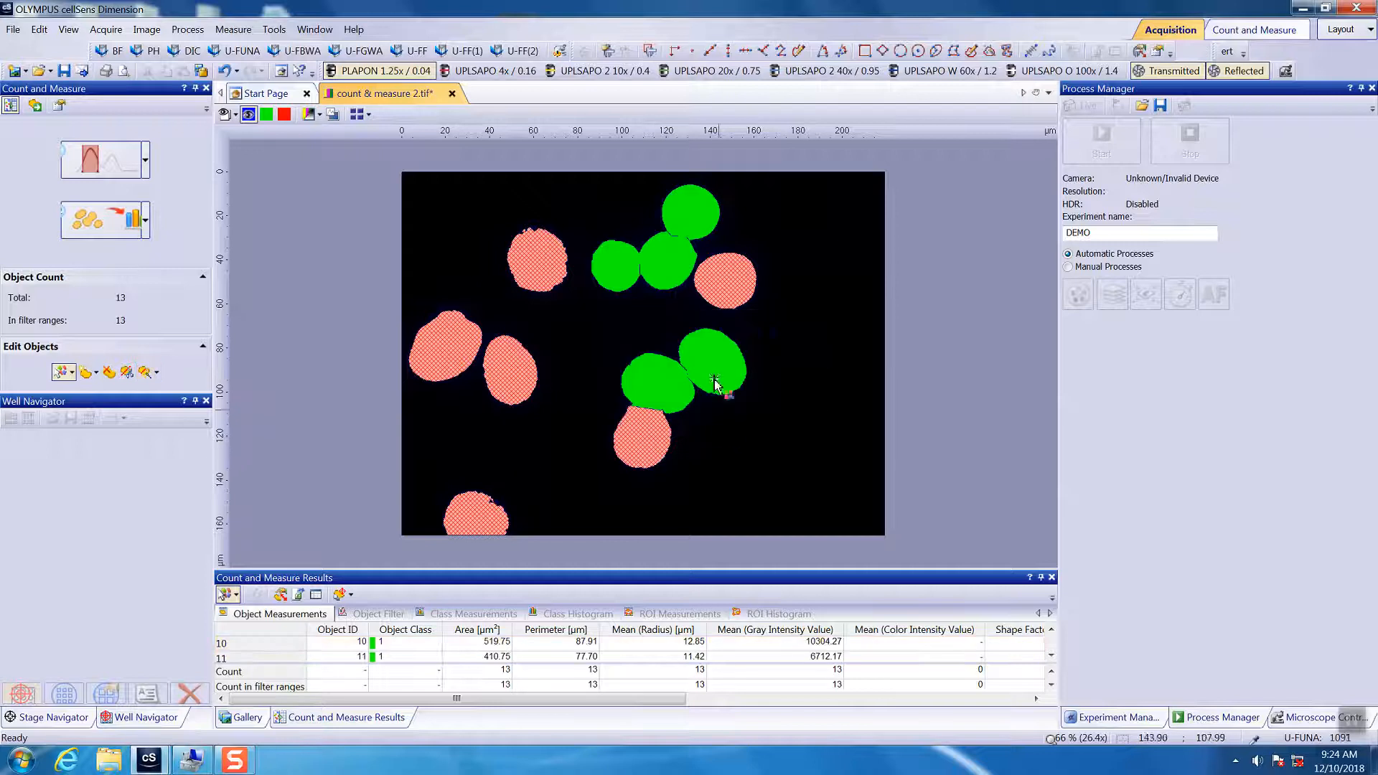
pyautogui.scroll(5, 692, 380)
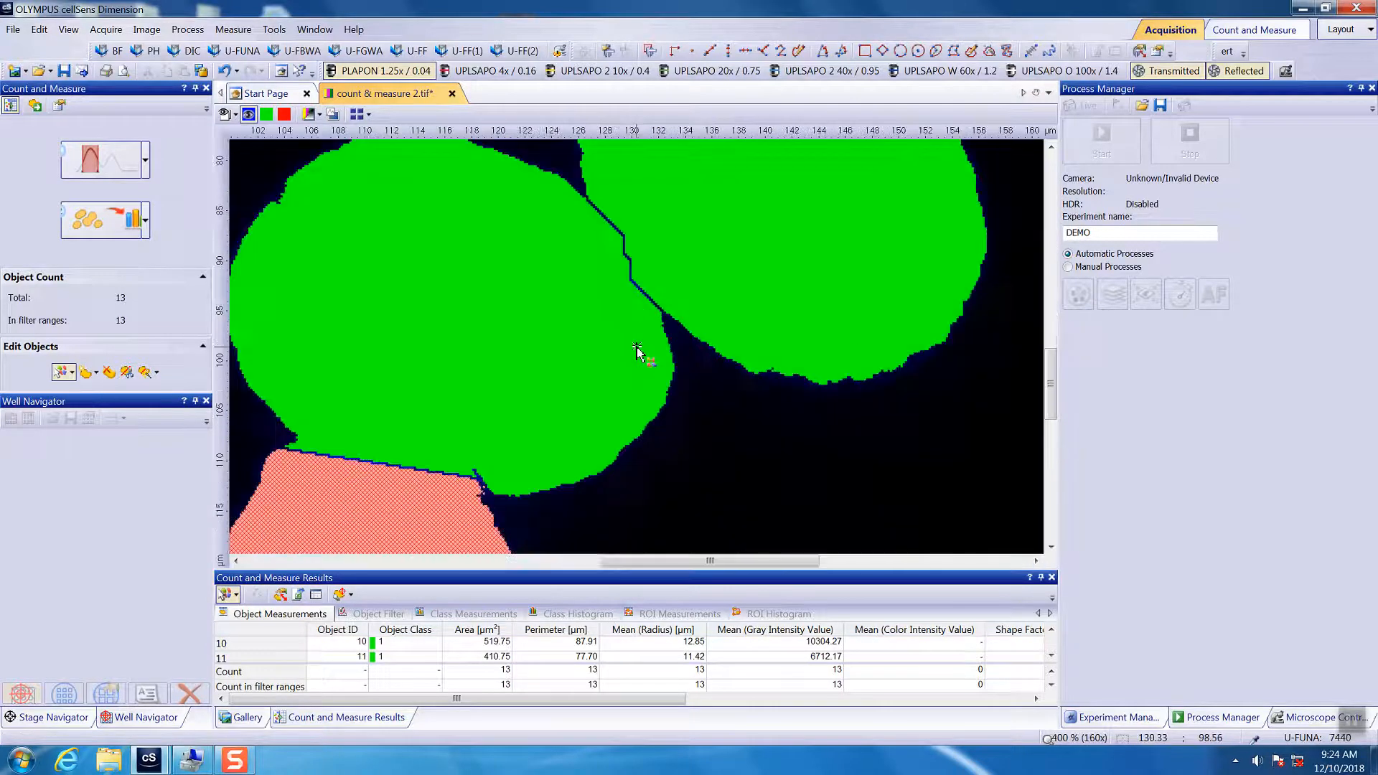
pyautogui.scroll(-5, 637, 352)
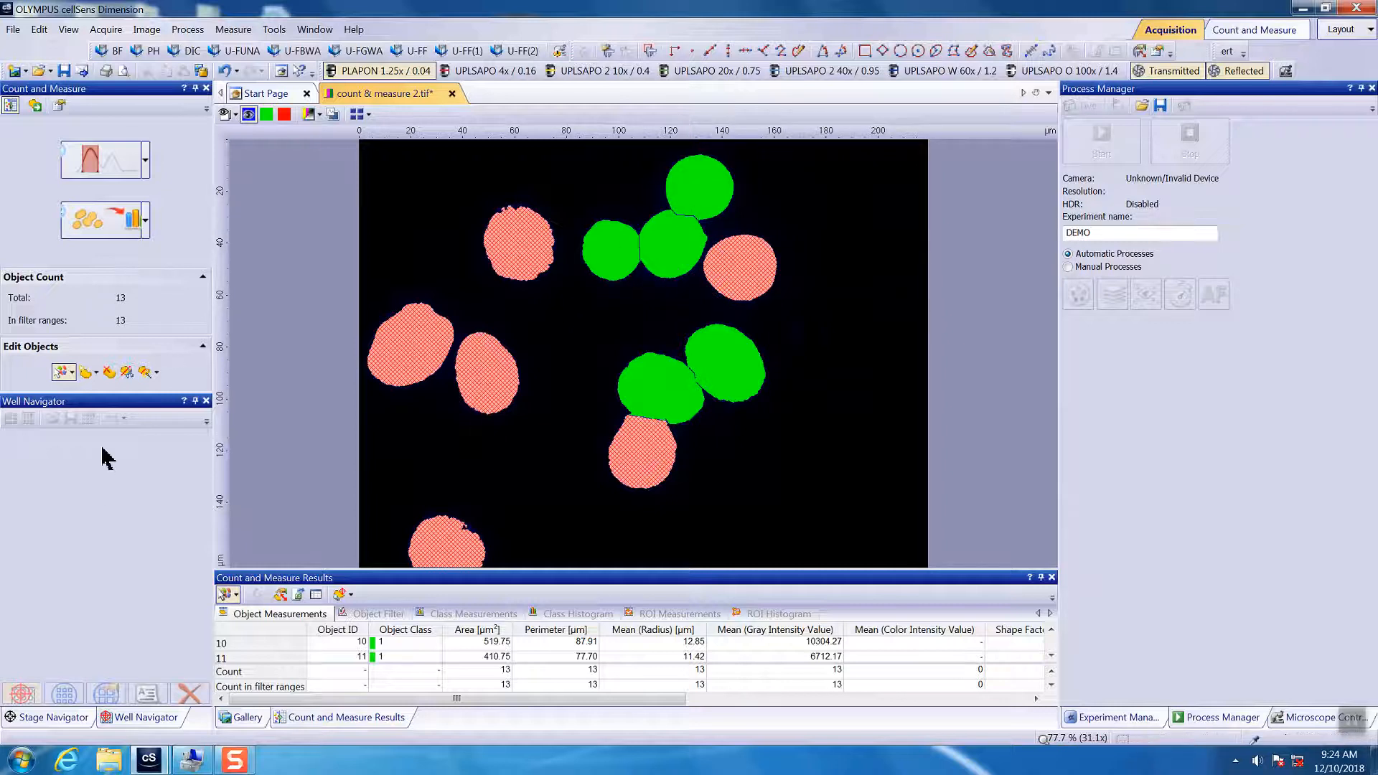
# - Examine the Fine / Coarse setting for auto split and leave it without applying changes
pyautogui.click(157, 373)
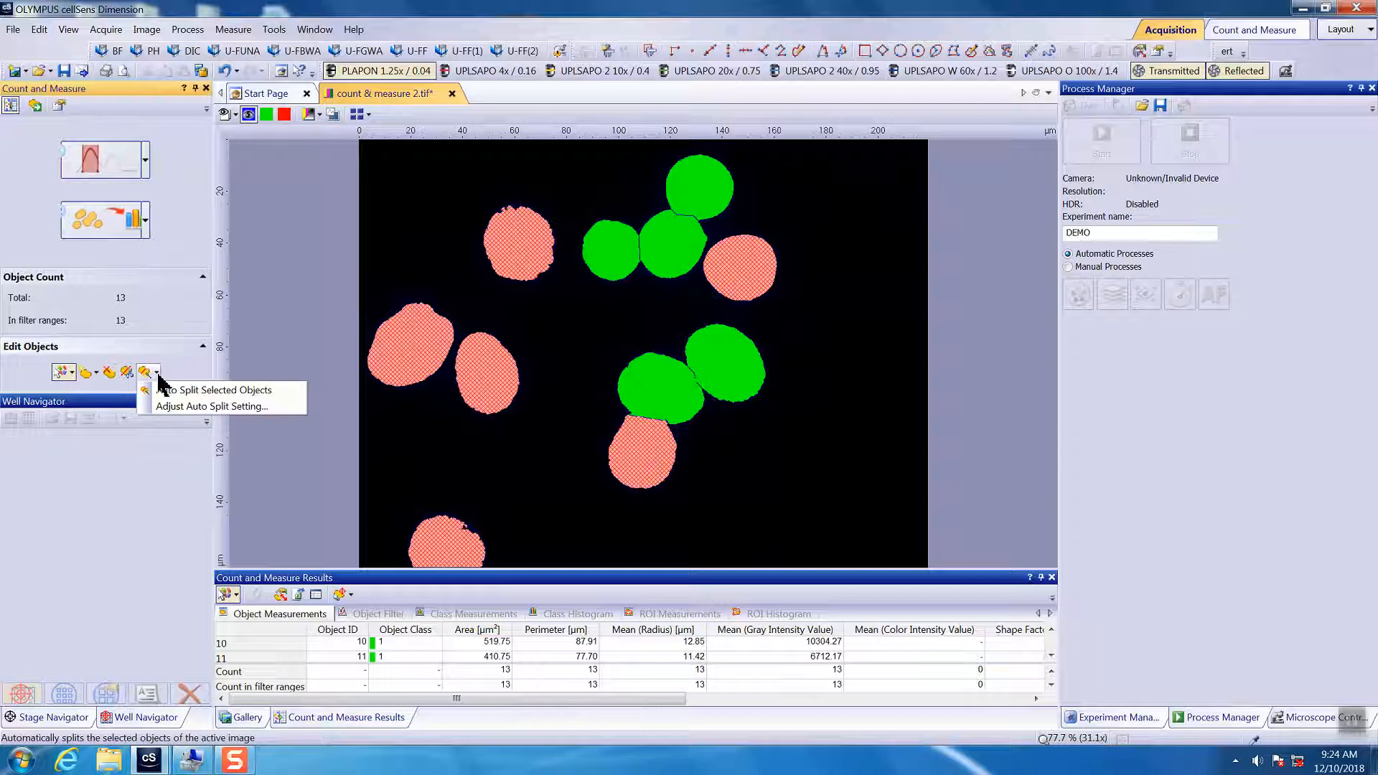
pyautogui.click(198, 407)
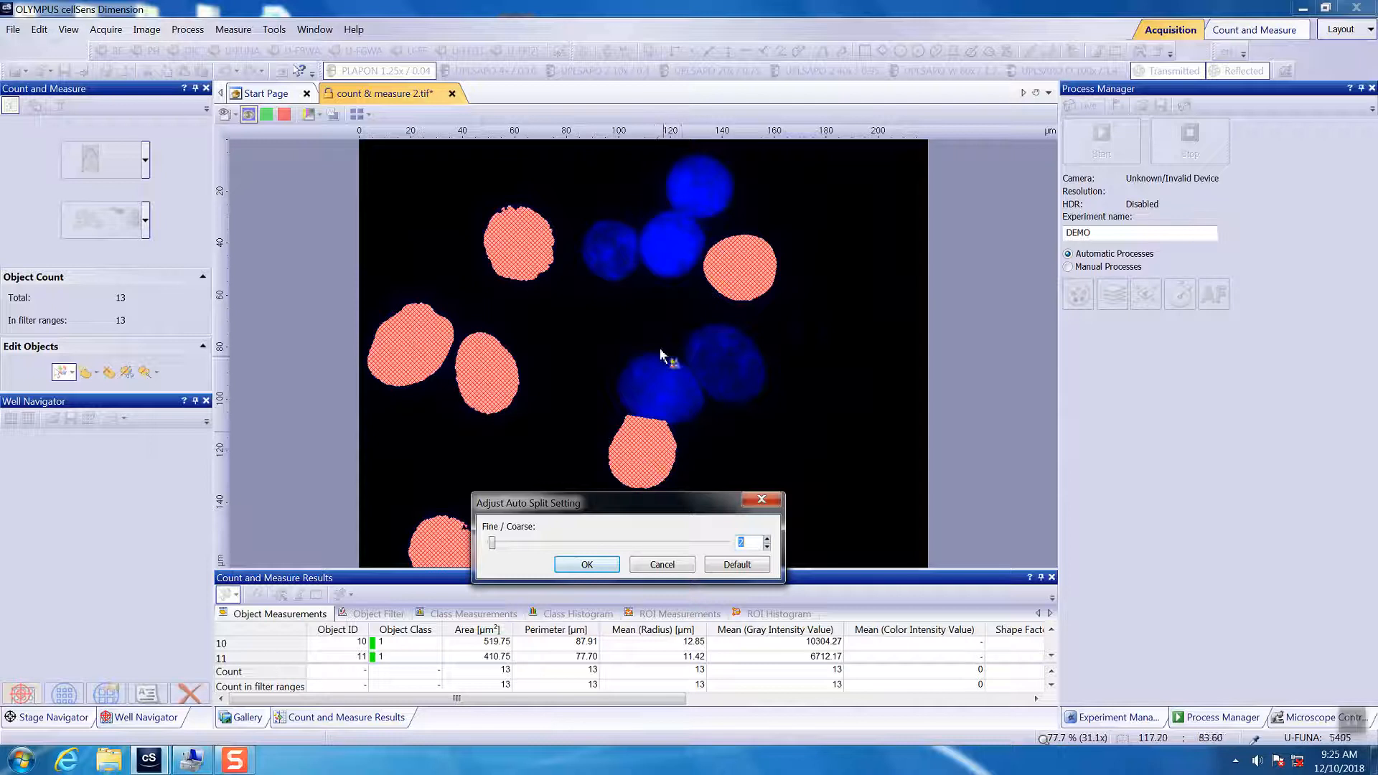
pyautogui.click(657, 565)
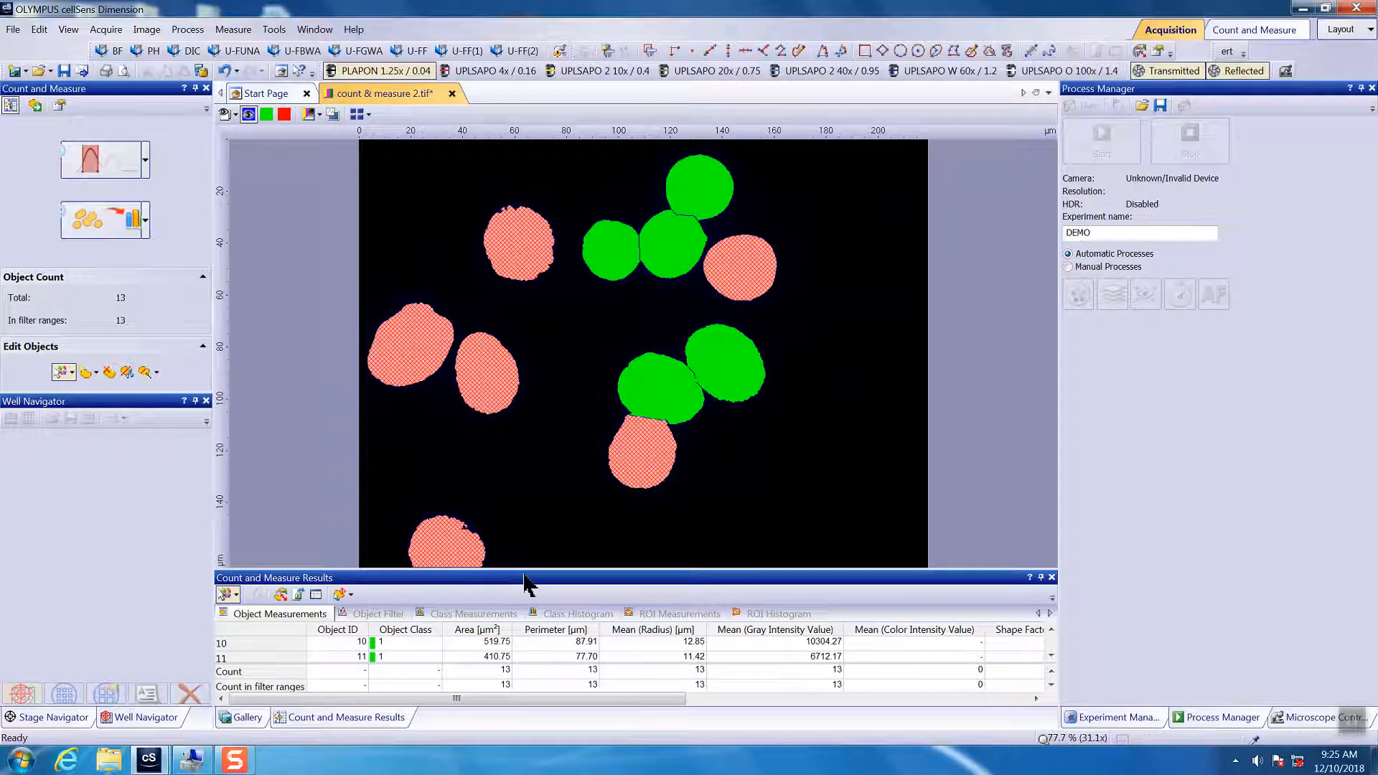
# - Rerun Count and Measure on the image, overwriting the split objects and their measurements
pyautogui.click(106, 221)
pyautogui.click(657, 402)
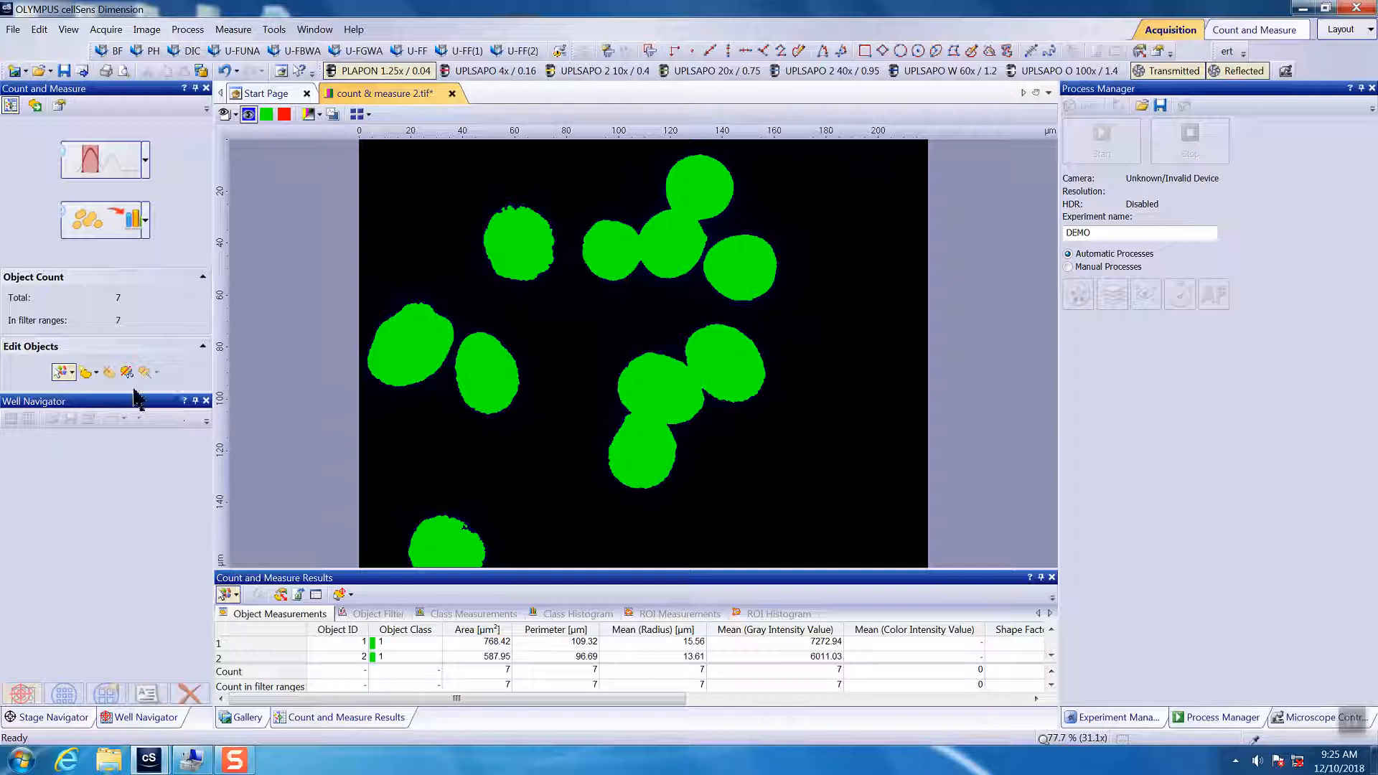
# - Auto split the touching nuclei again and inspect the separation line above the lowest nucleus of the central cluster
pyautogui.click(71, 372)
pyautogui.click(79, 391)
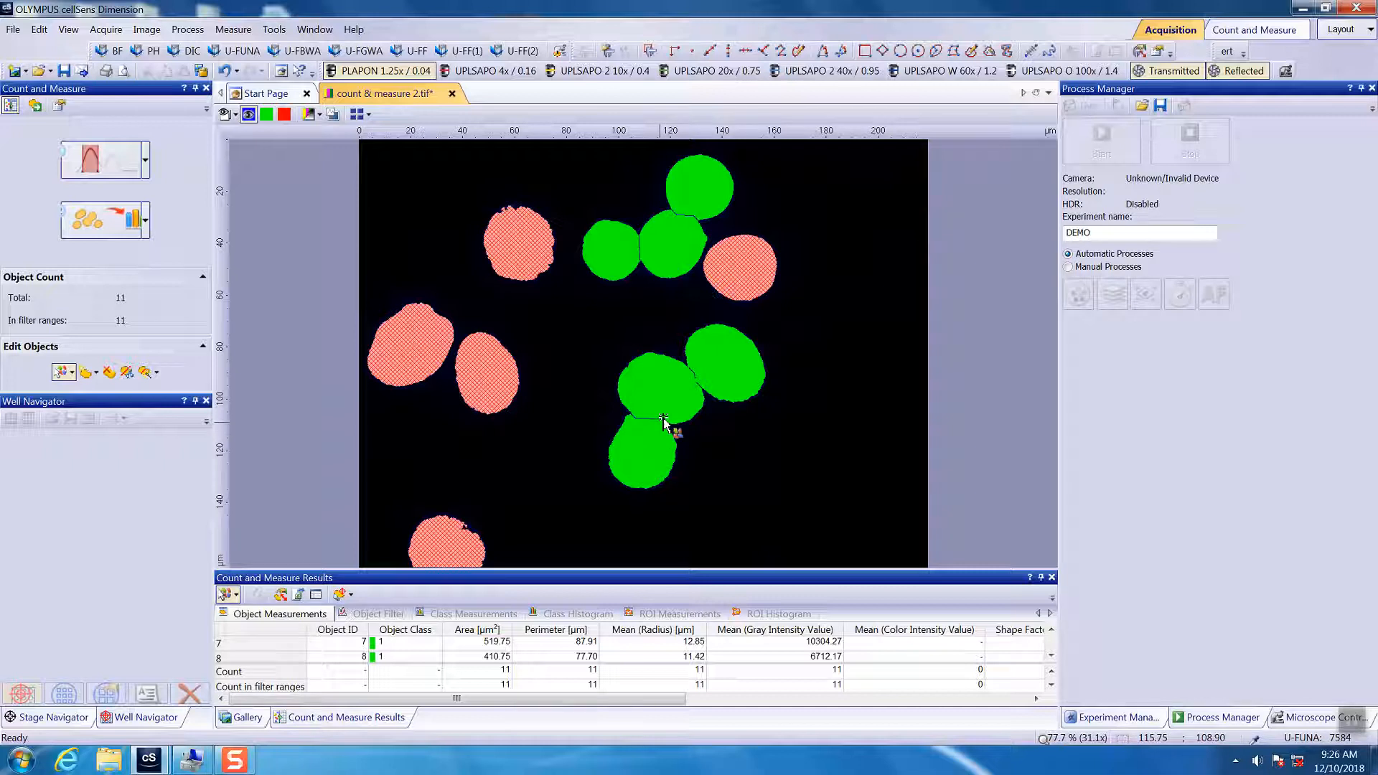
pyautogui.scroll(5, 664, 427)
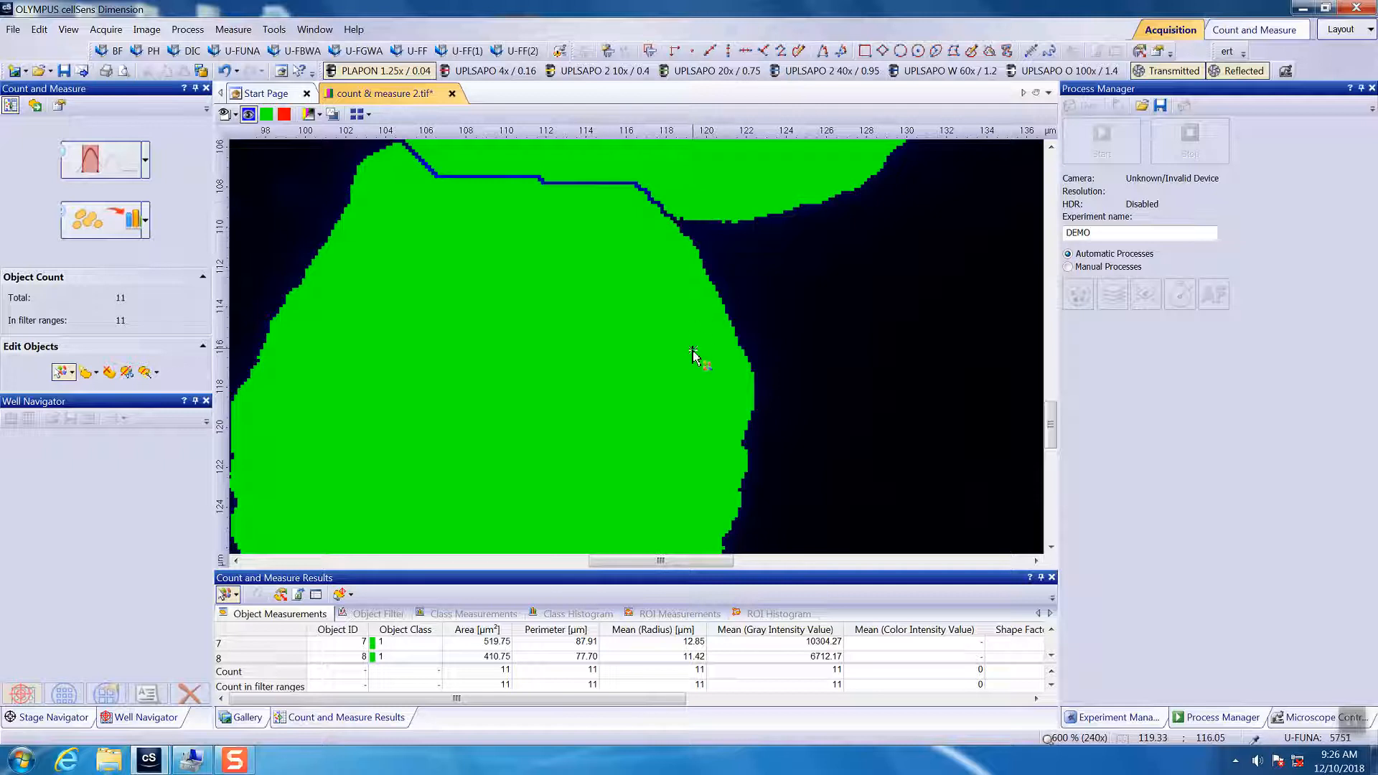
pyautogui.scroll(-2, 651, 324)
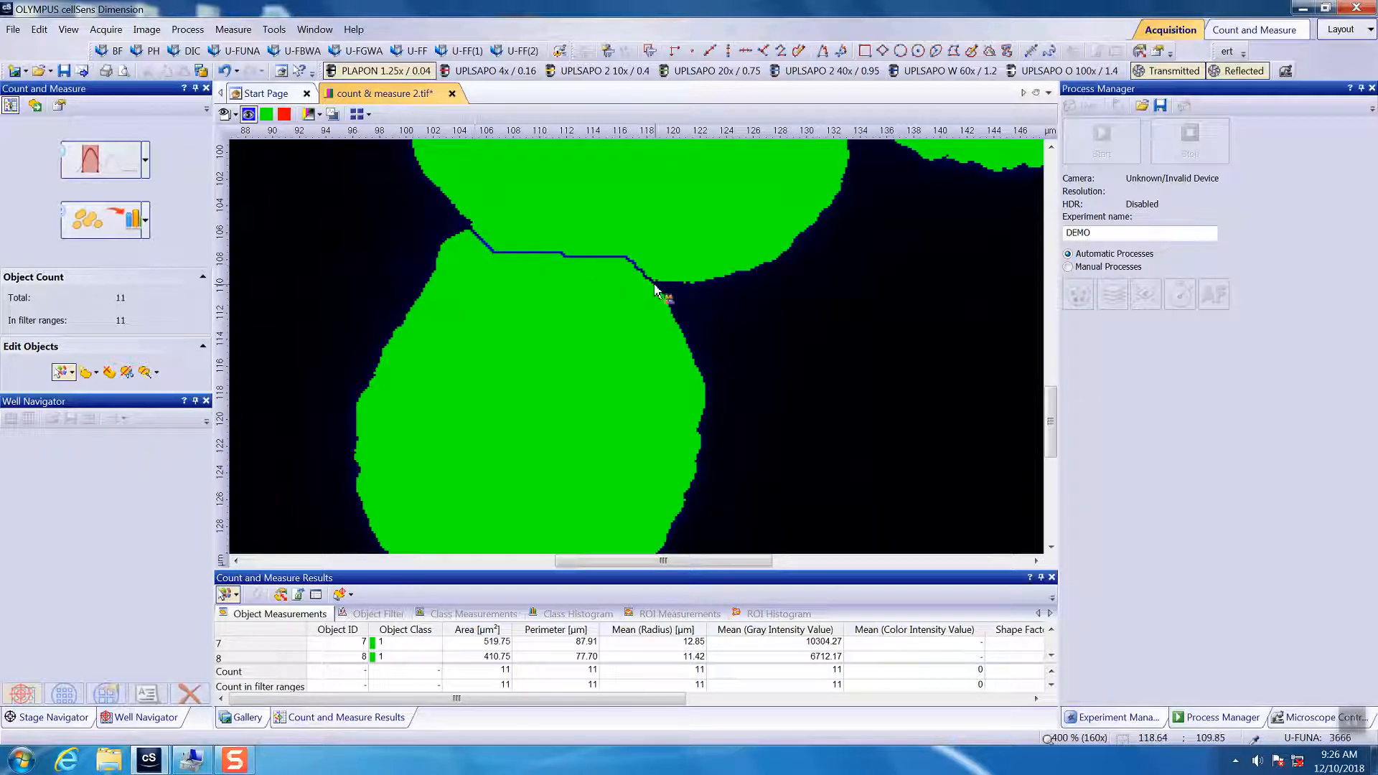
pyautogui.scroll(-3, 622, 357)
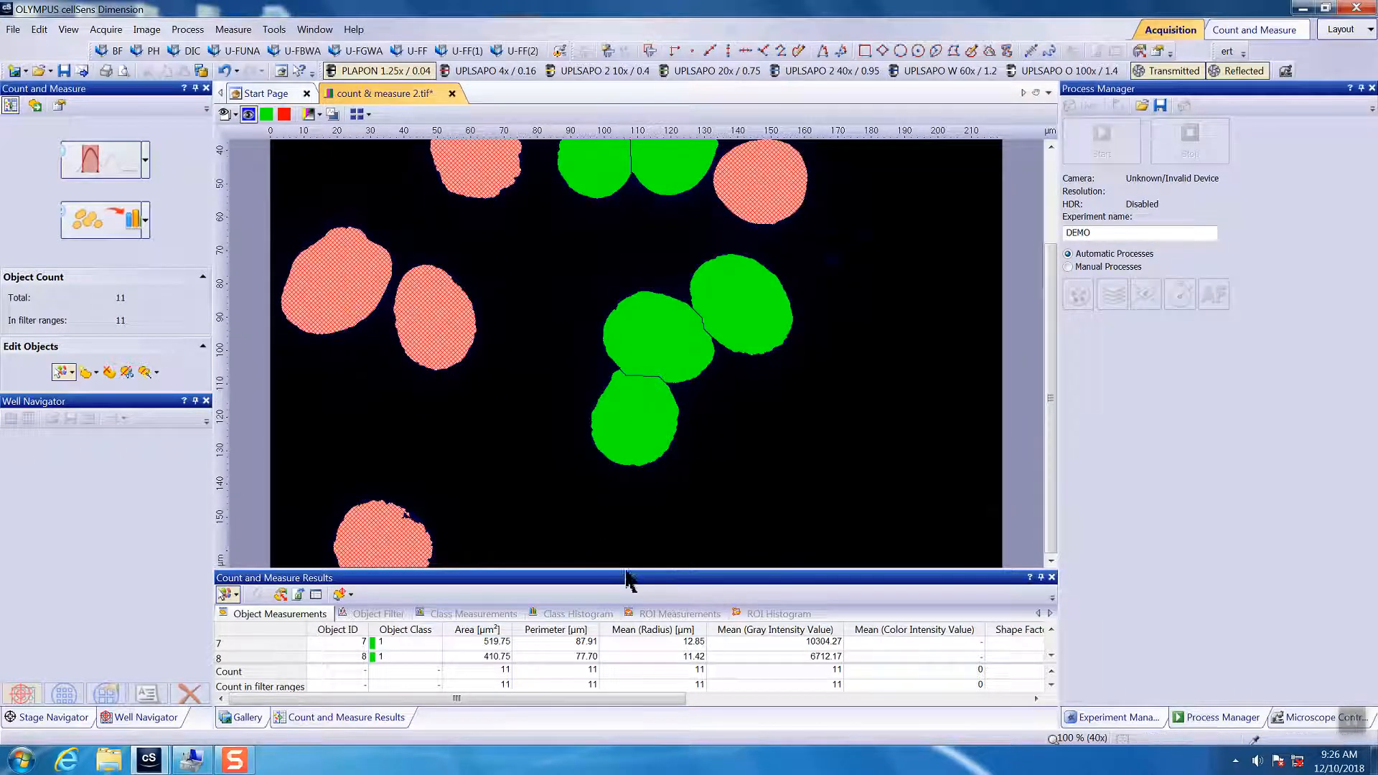
# - Enlarge the Count and Measure Results area to review the object measurements, and open the Object Filter view with the area distribution
pyautogui.moveTo(627, 569); pyautogui.dragTo(636, 423)
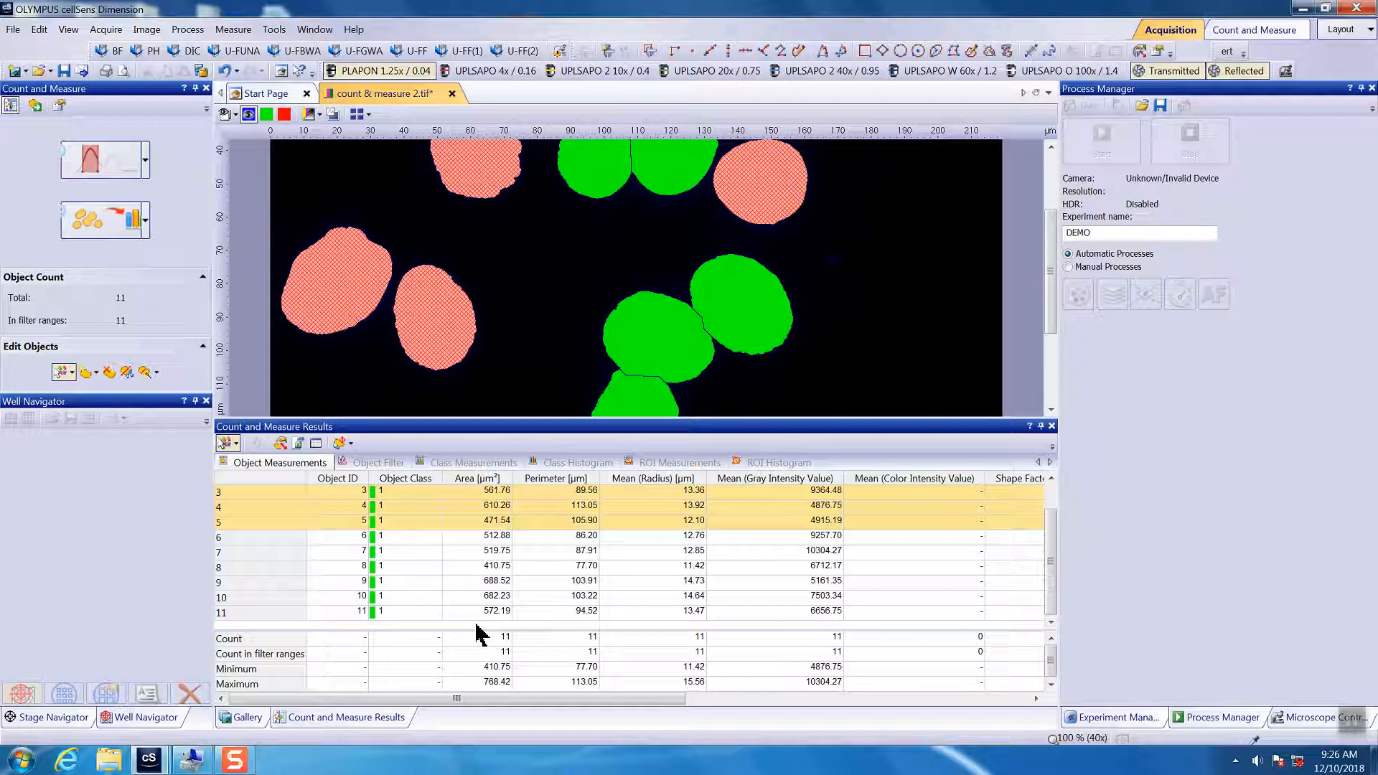
pyautogui.click(371, 465)
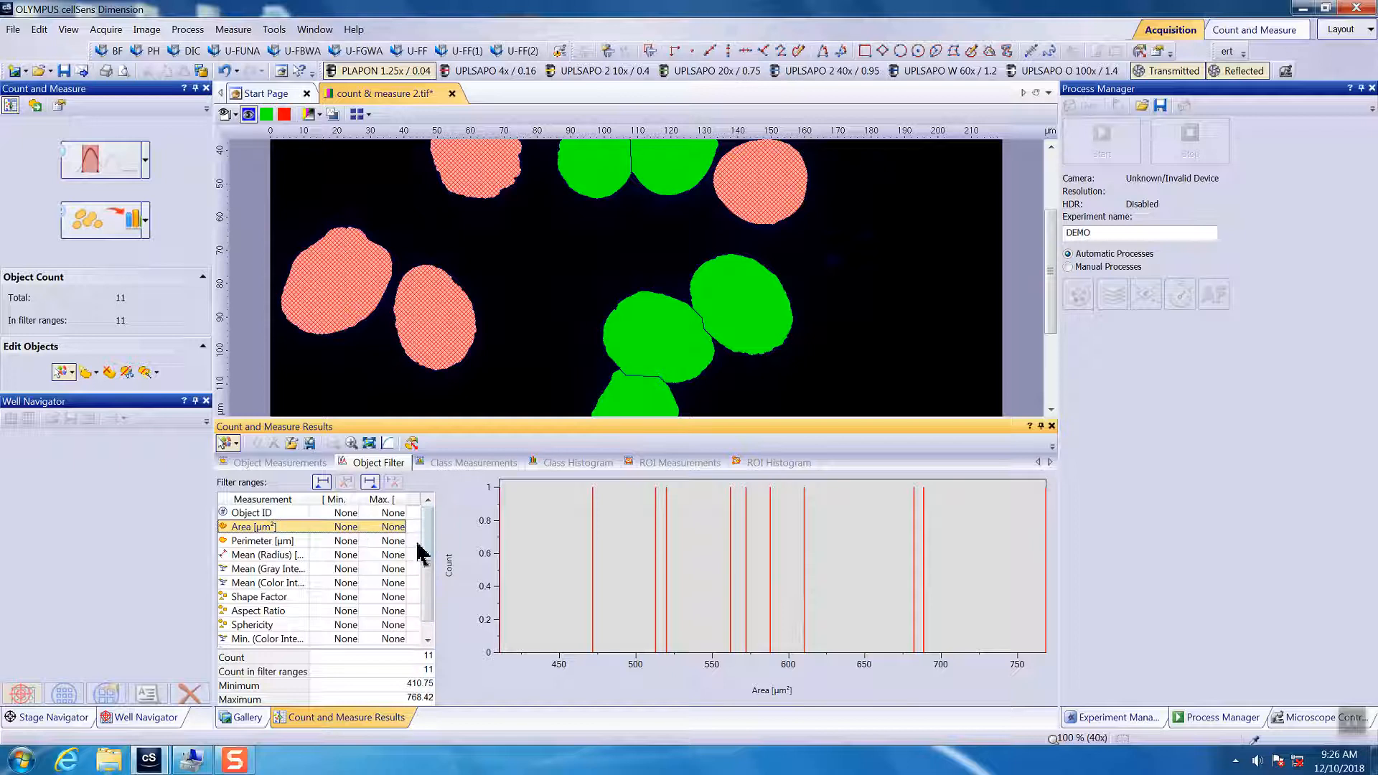
pyautogui.click(242, 767)
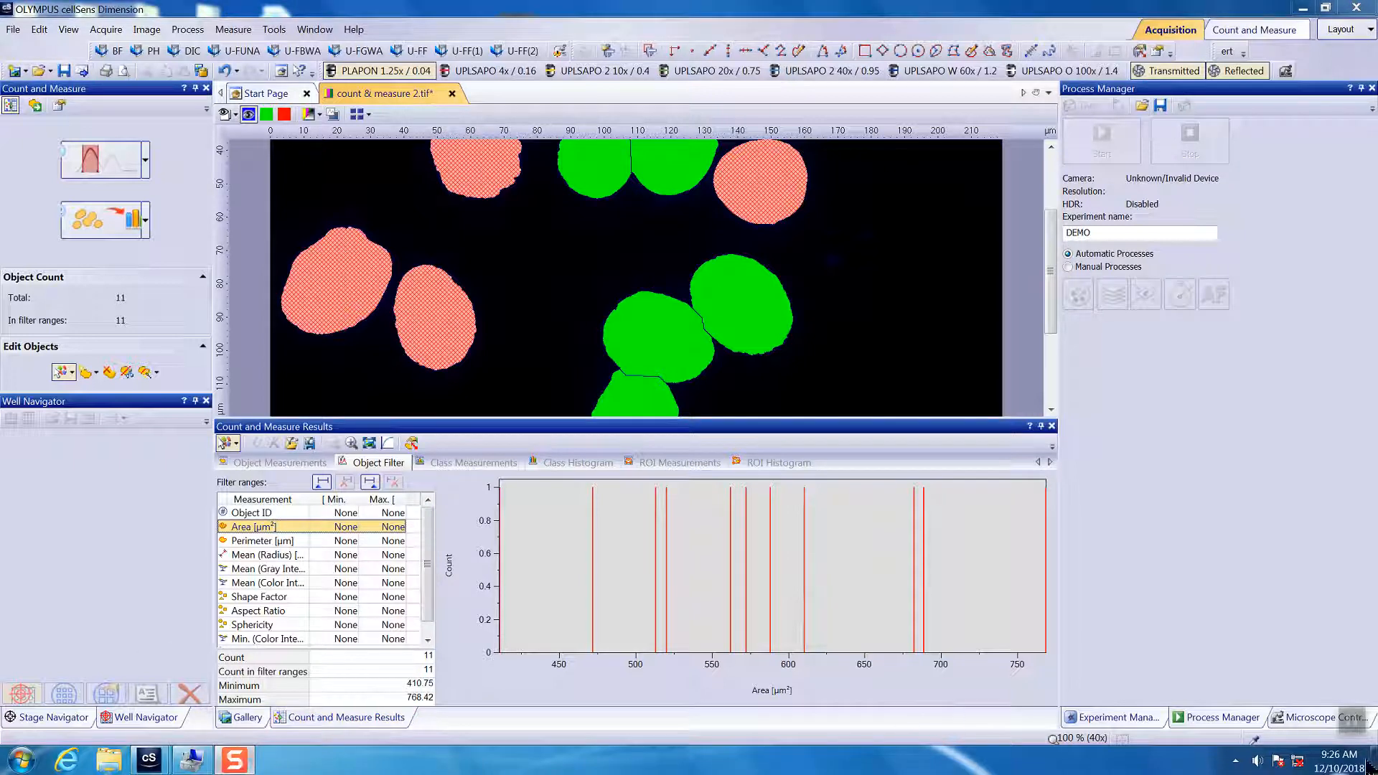